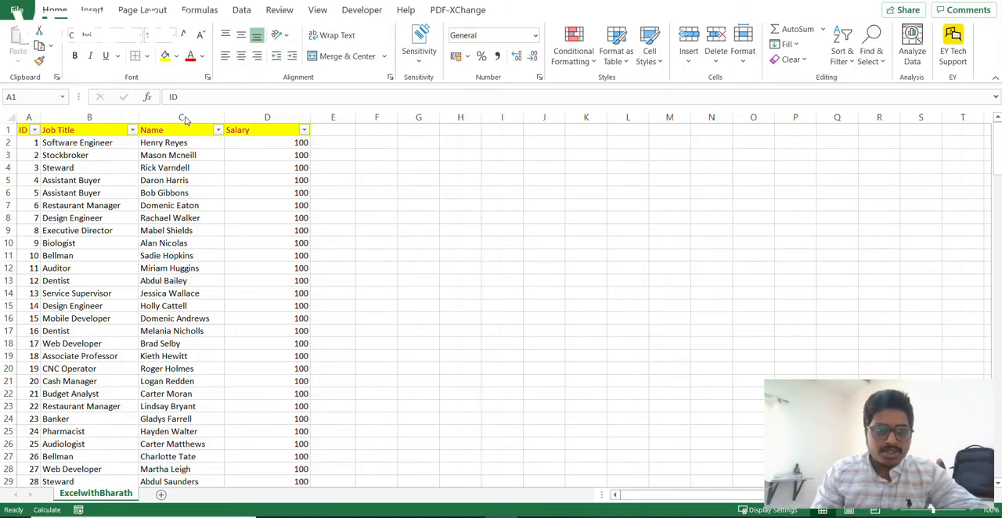
- Highlight duplicate values in the Name column with conditional formatting, and undo the highlighting
left_click(184, 119)
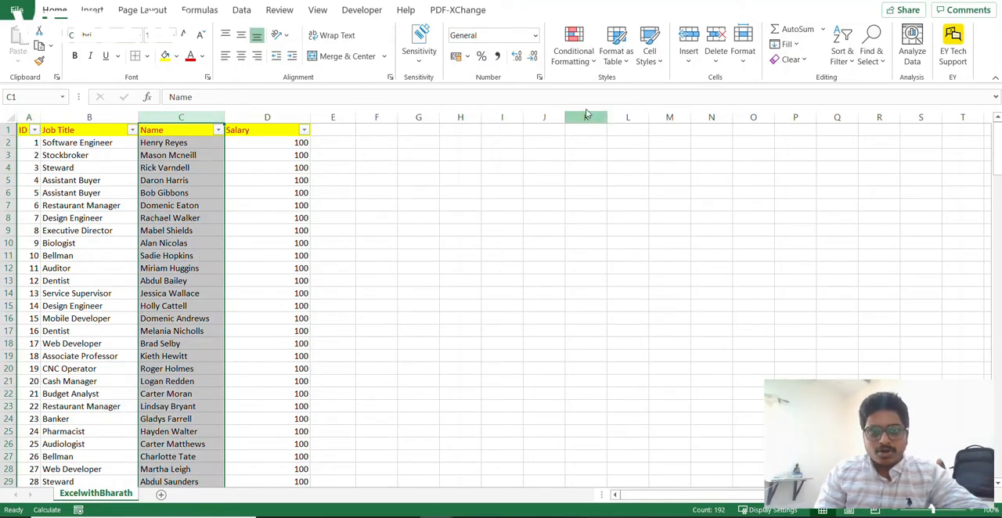
left_click(572, 56)
mouse_move(616, 98)
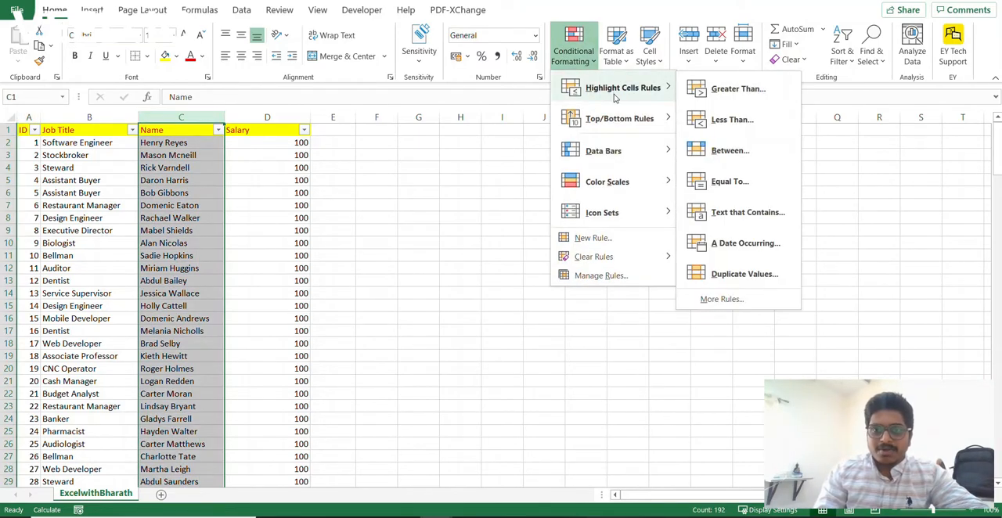
left_click(751, 280)
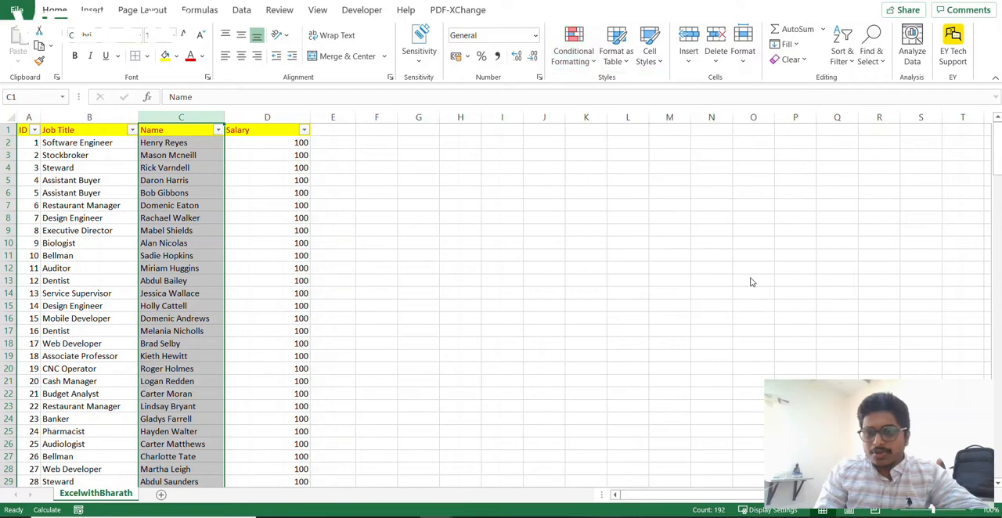
left_click(522, 322)
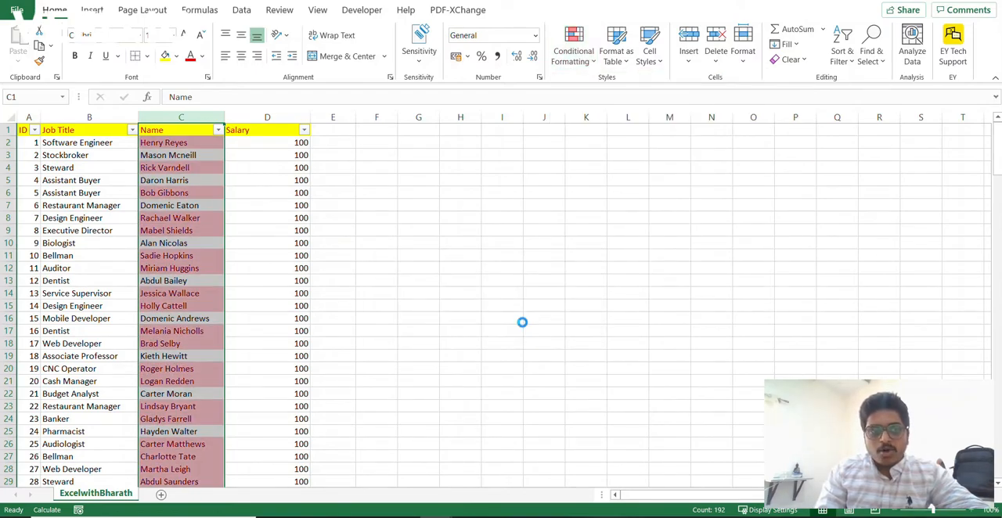
key("ctrl+z")
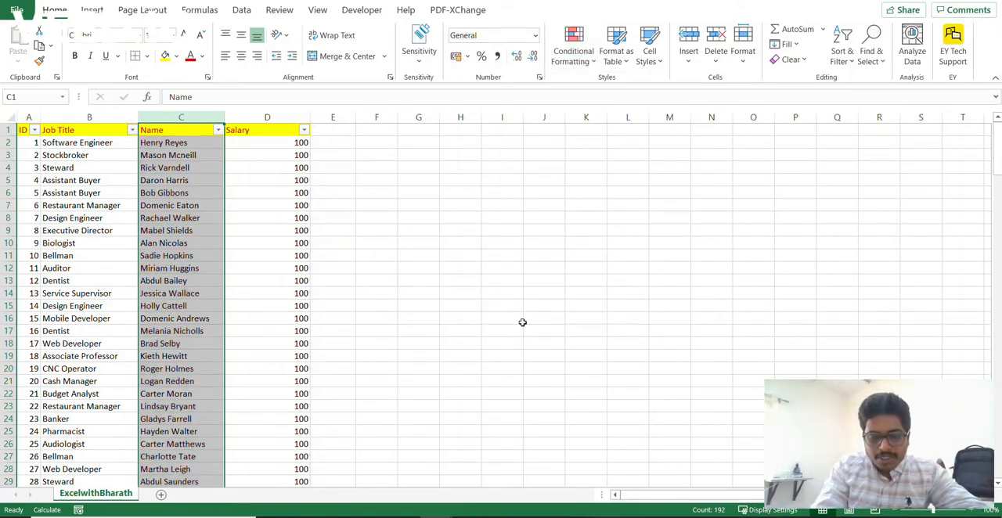
- Apply the Duplicate Values conditional formatting rule to the Name column with the default red highlight
key("alt+h")
key("l")
key("h")
key("d")
key("Return")
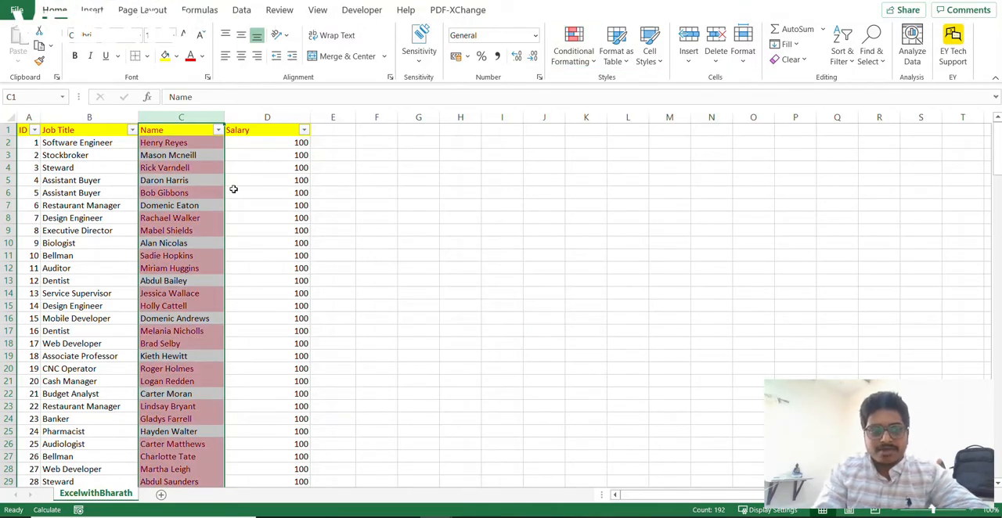
- Filter the Name column to the entries matching the name copied from cell C2
left_click(186, 144)
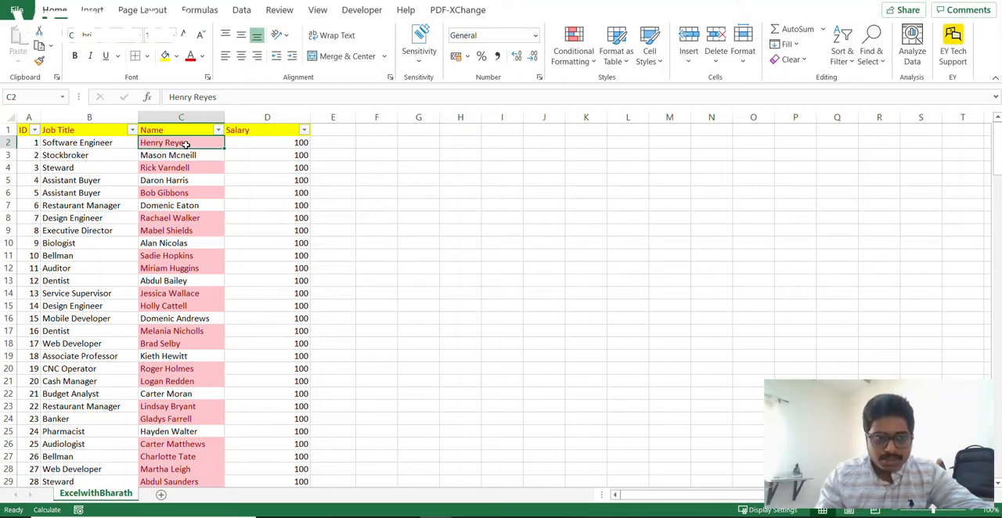
key("ctrl+c")
left_click(188, 131)
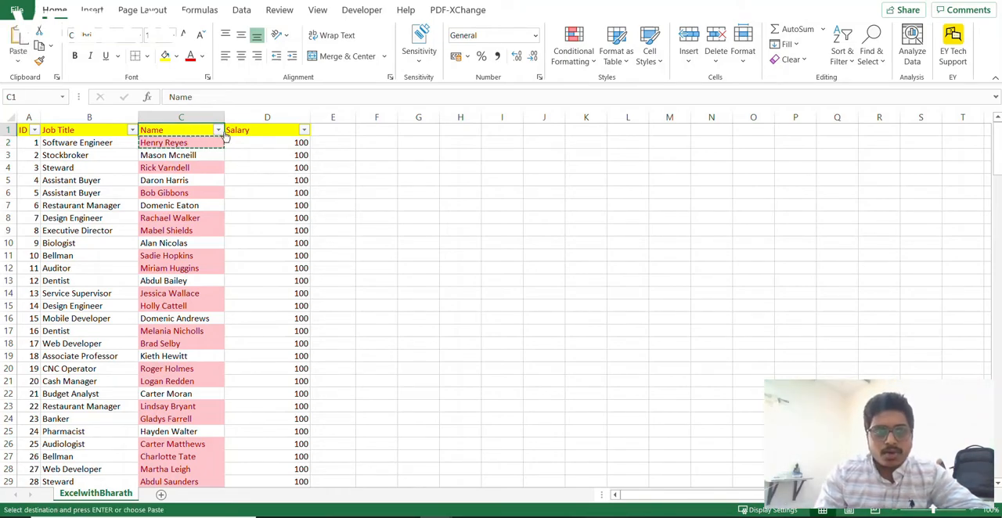
left_click(218, 131)
left_click(121, 269)
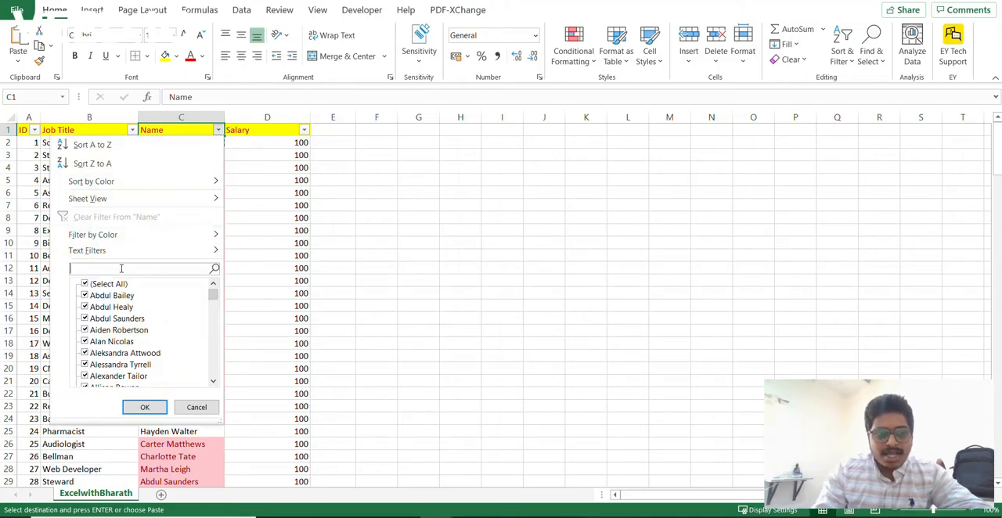
key("ctrl+v")
left_click(145, 407)
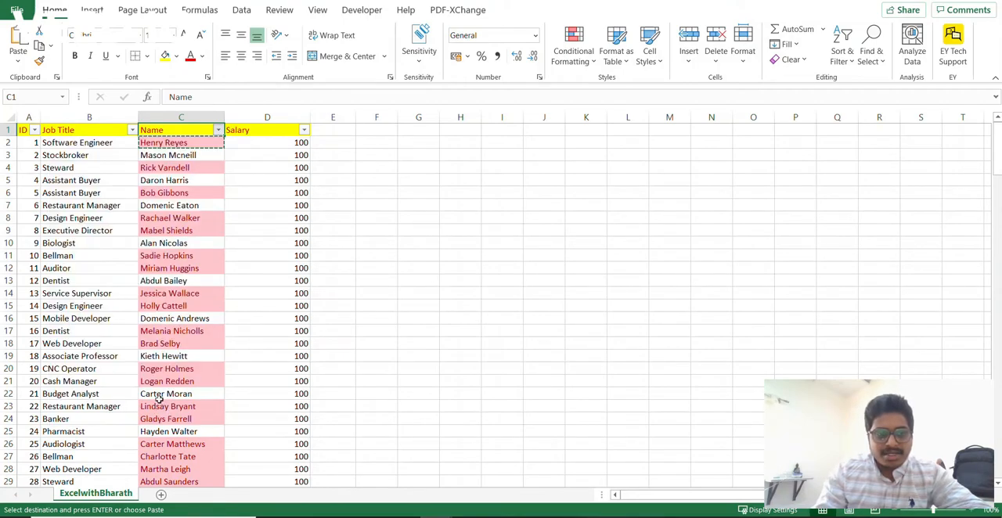
left_click_drag(170, 143, 170, 154)
key("ctrl+v")
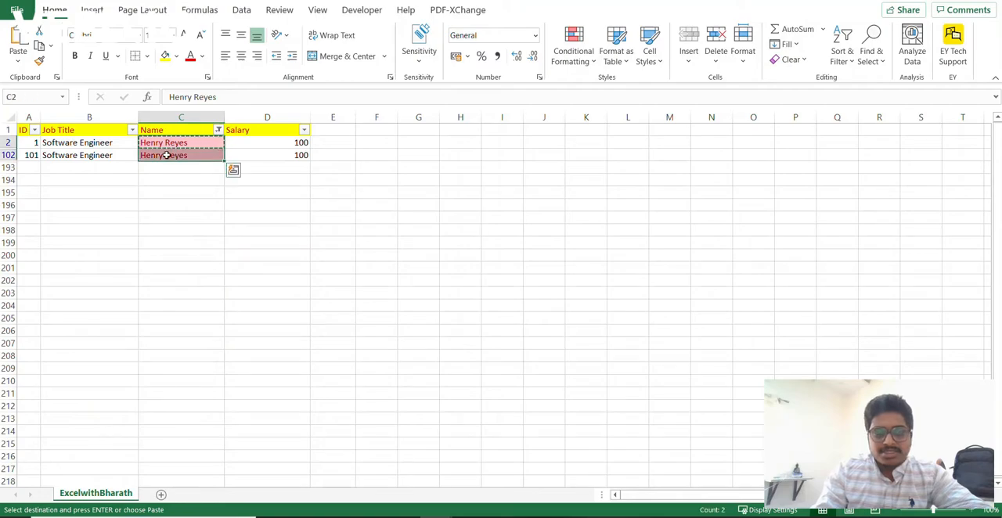
key("Up")
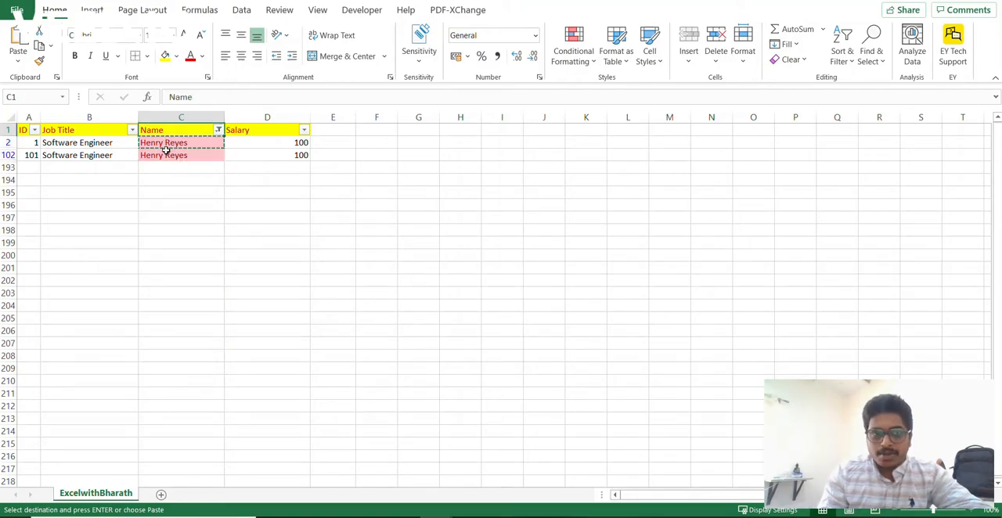
- Try clearing the Name column's filter, also by selecting all entries in its filter list, and undo each clearing
key("alt+a")
key("c")
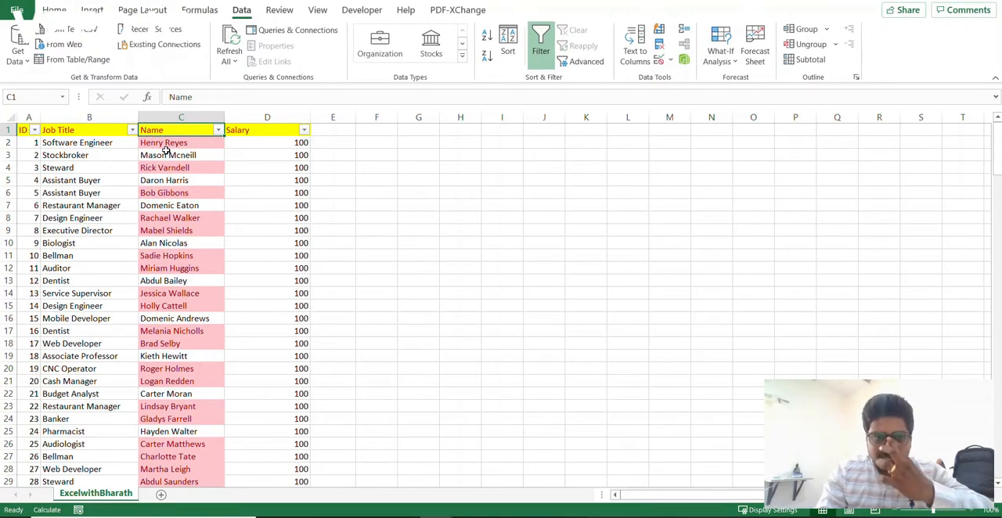
key("ctrl+z")
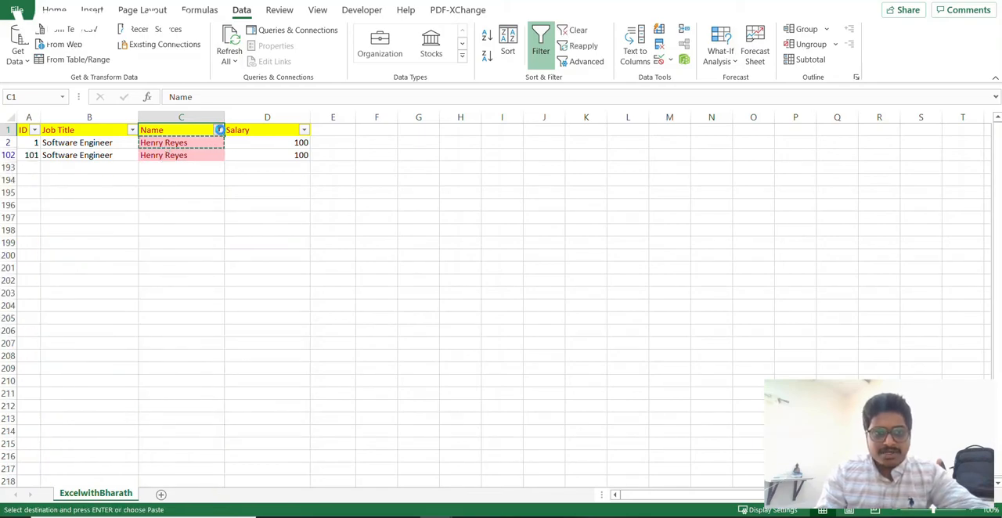
left_click(219, 130)
left_click(108, 285)
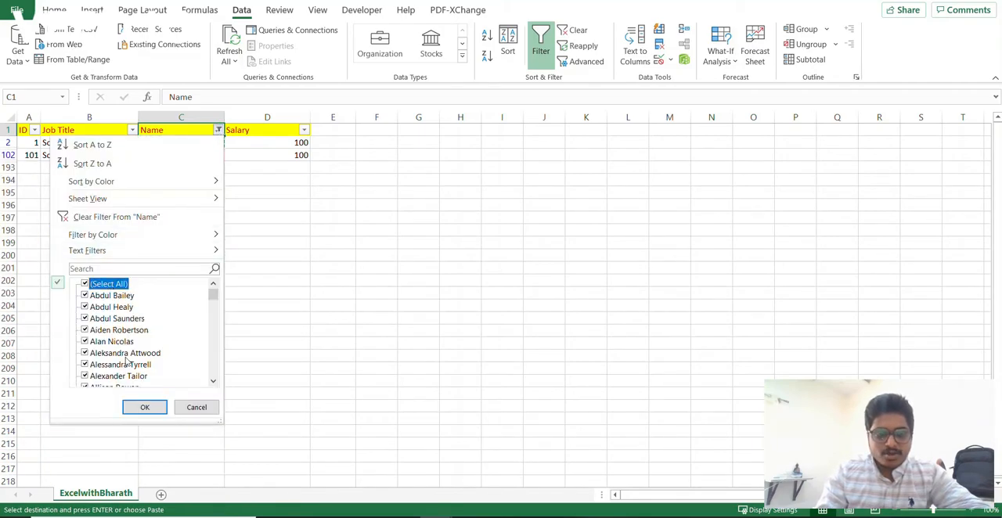
left_click(145, 407)
key("ctrl+z")
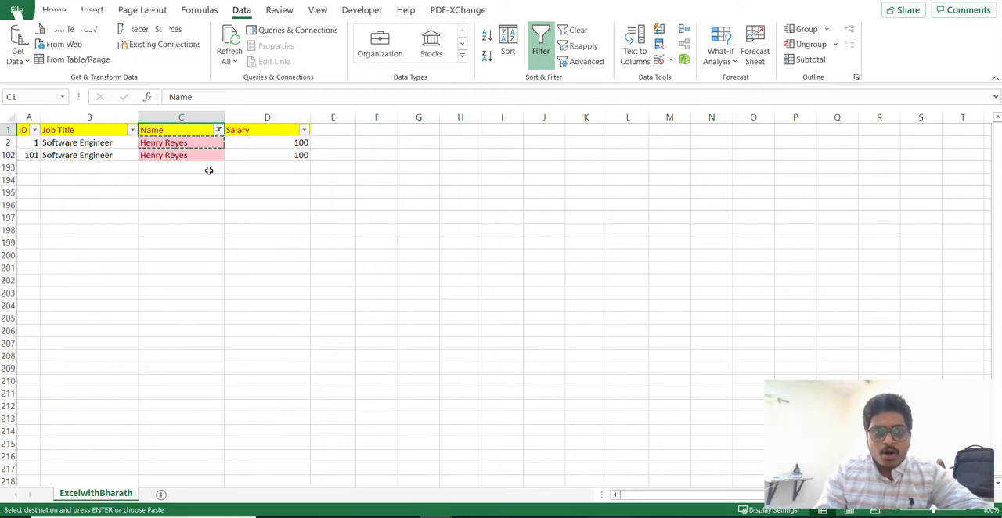
- Clear the filter from the table to show all rows
left_click(193, 154)
key("alt")
key("a")
key("c")
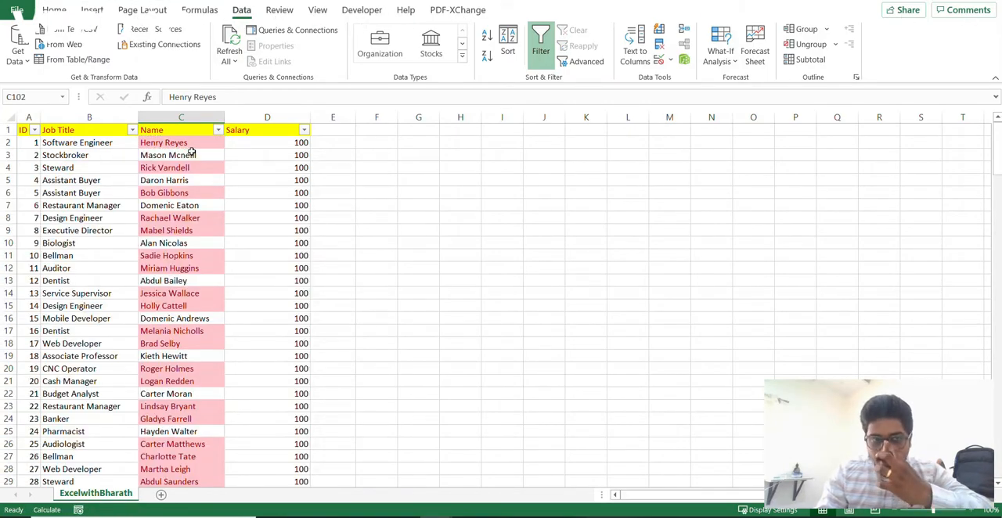
- Enter the formula =COUNTIF(C:C,C2) in cell E2 to count how often each name occurs
left_click(192, 134)
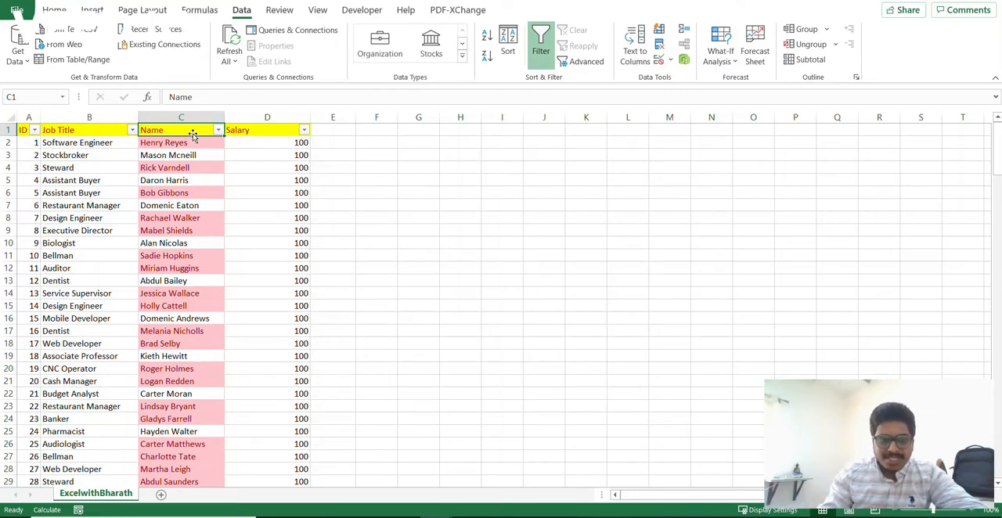
key("Down")
key("Right")
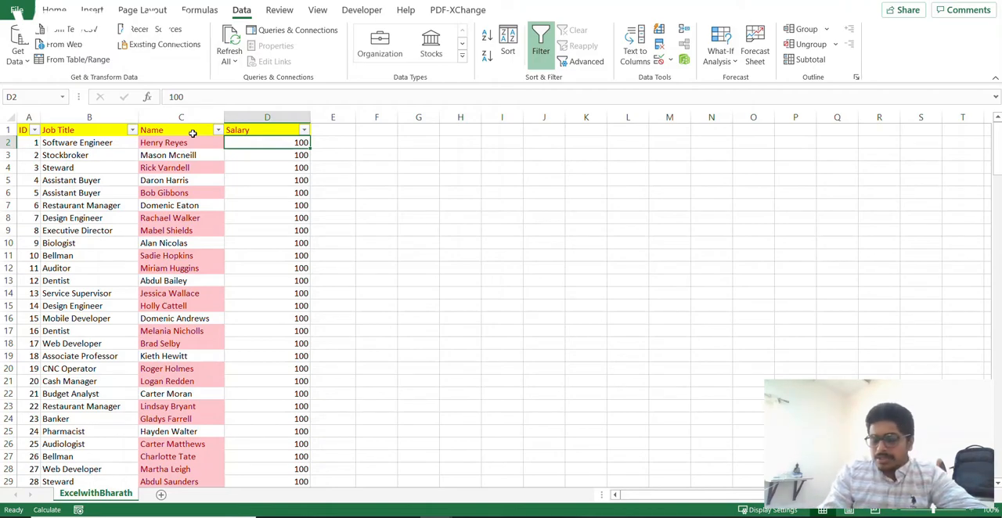
key("Right")
type("=count")
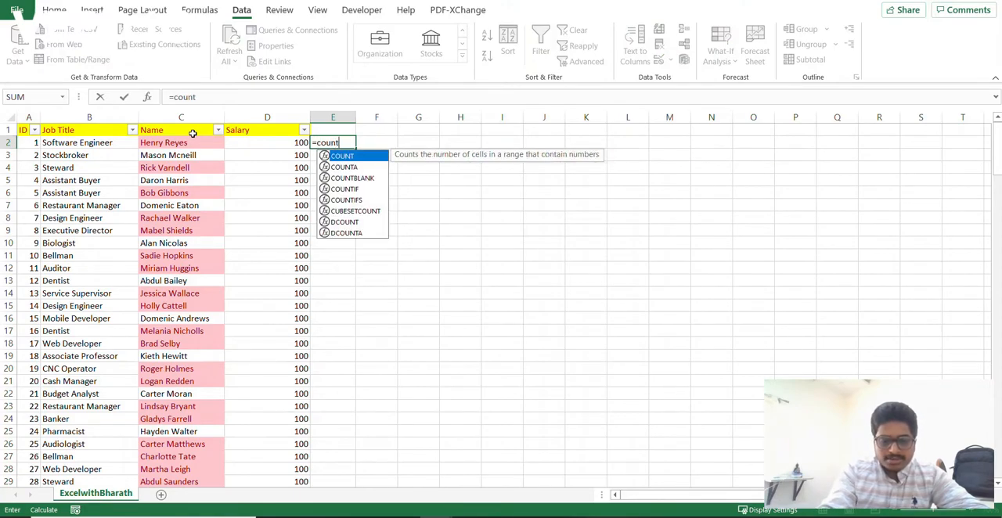
type("if")
key("Tab")
key("Left")
key("Left")
key("ctrl+space")
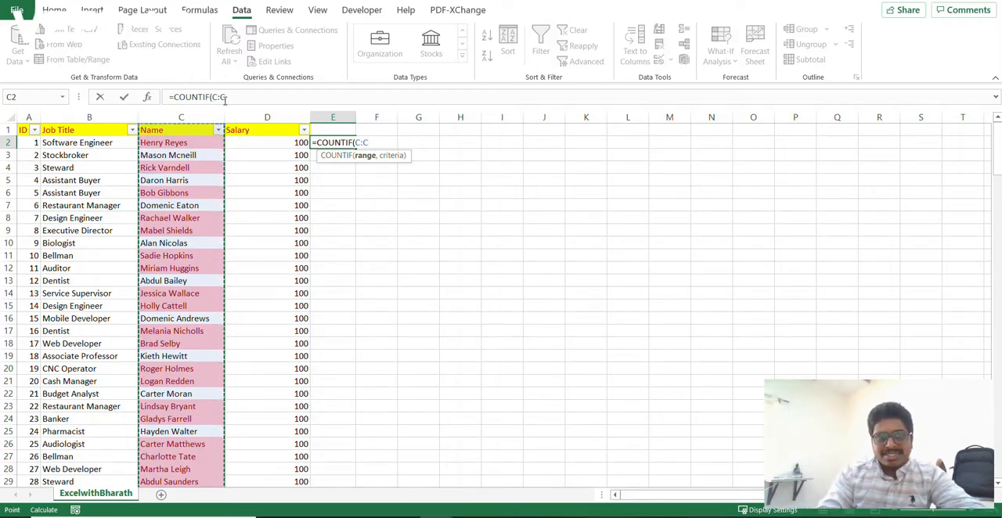
type(",")
left_click(178, 144)
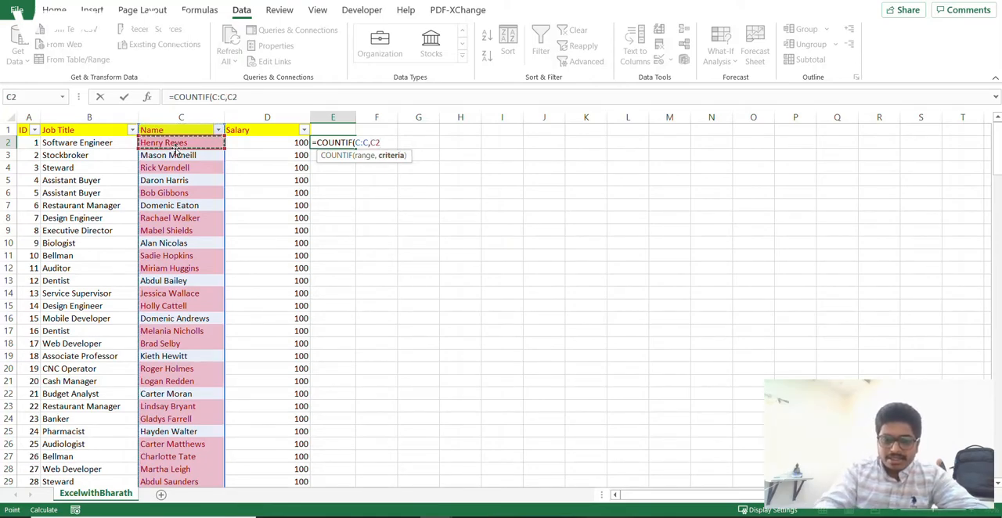
type(")")
key("Return")
- Fill the COUNTIF formula from E2 down column E to the last data row
key("Up")
key("ctrl+c")
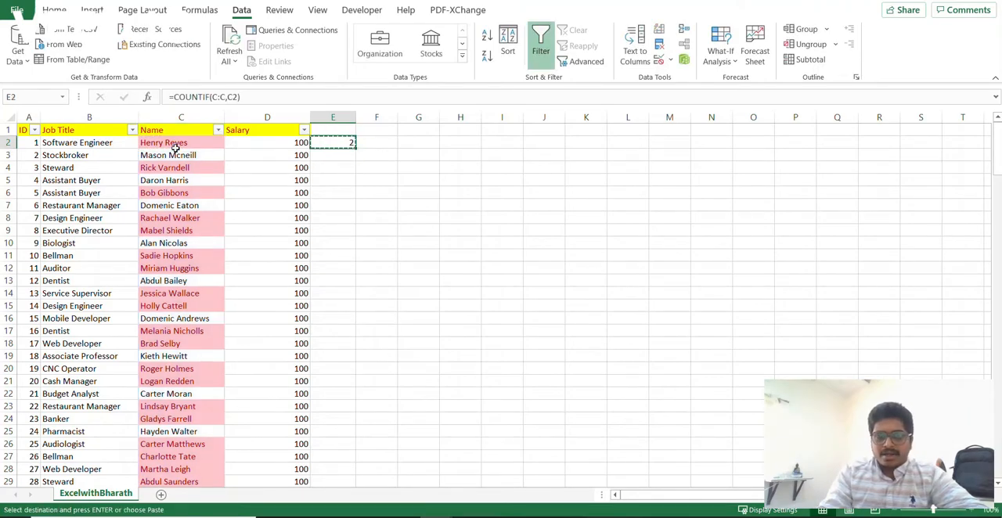
double_click(354, 148)
- Examine the COUNTIF results in column E down to the last data row, and return to row 2
left_click(344, 144)
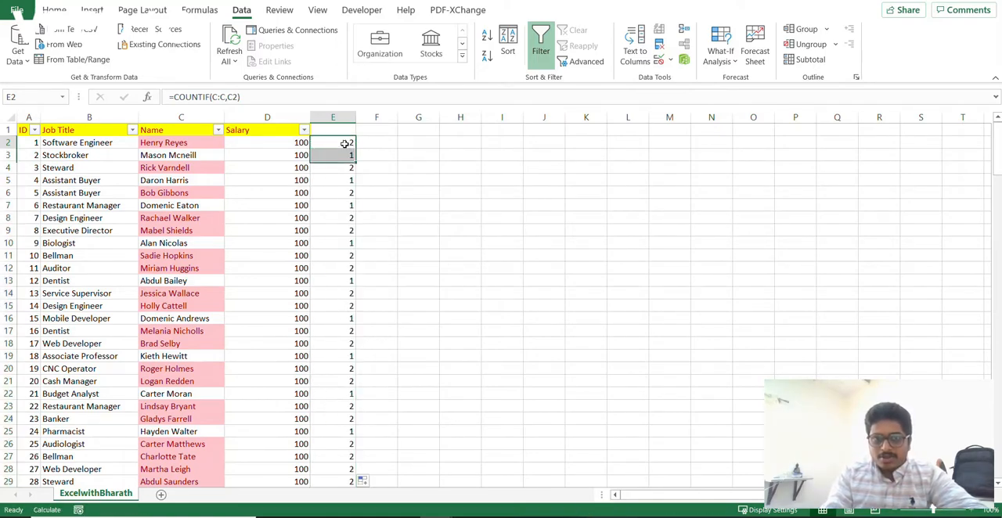
key("ctrl+Down")
scroll(370, 401, "down", 3)
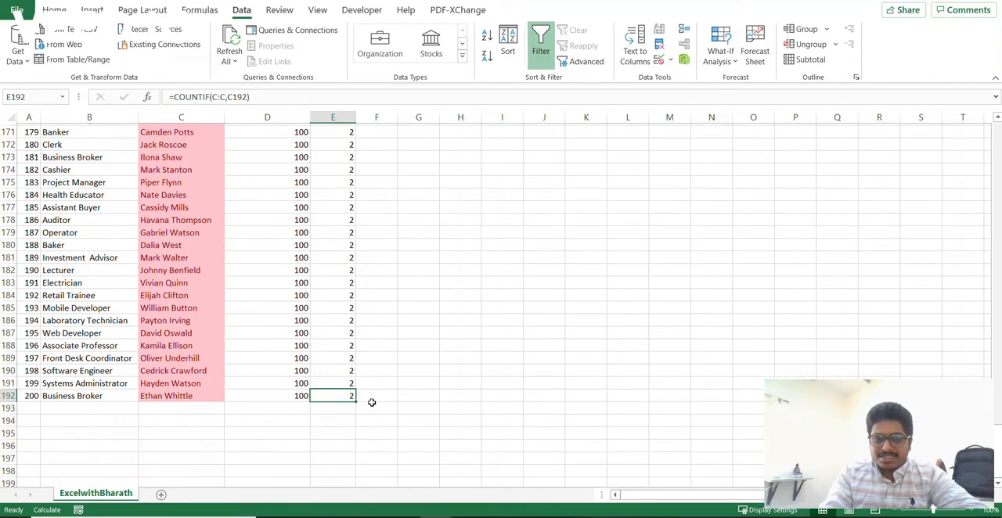
left_click_drag(31, 394, 290, 401)
left_click(318, 394)
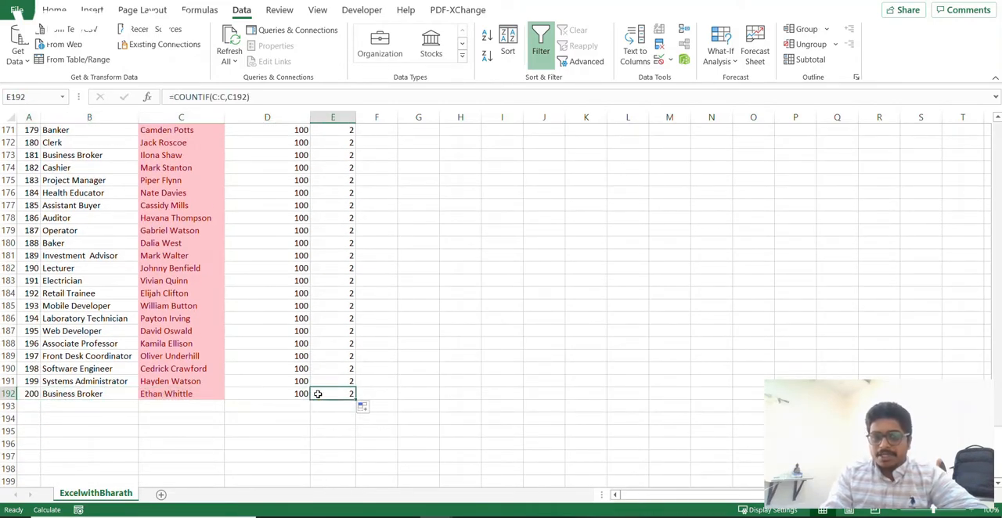
key("ctrl+Up")
key("Up")
key("Down")
key("Left")
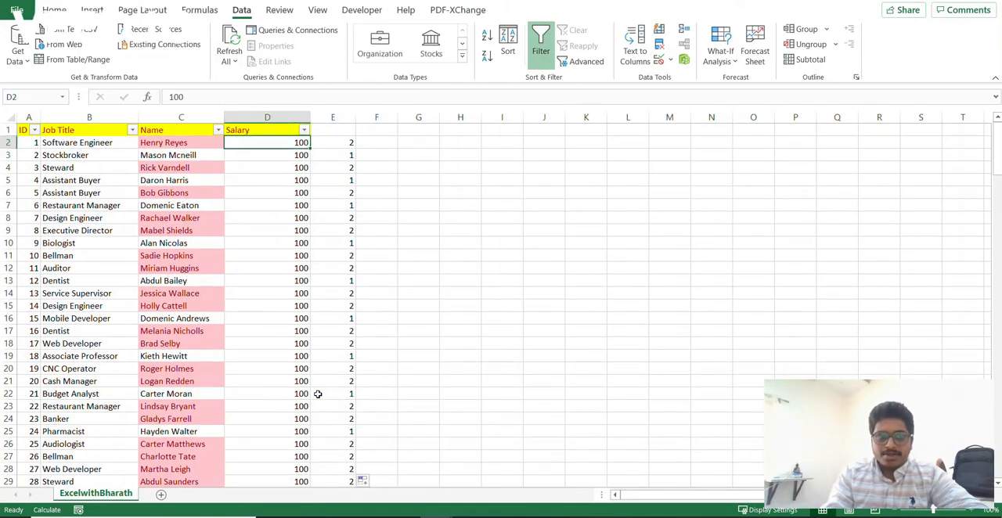
- Compare the names in rows 2 and 3 with their counts in column E
key("Left")
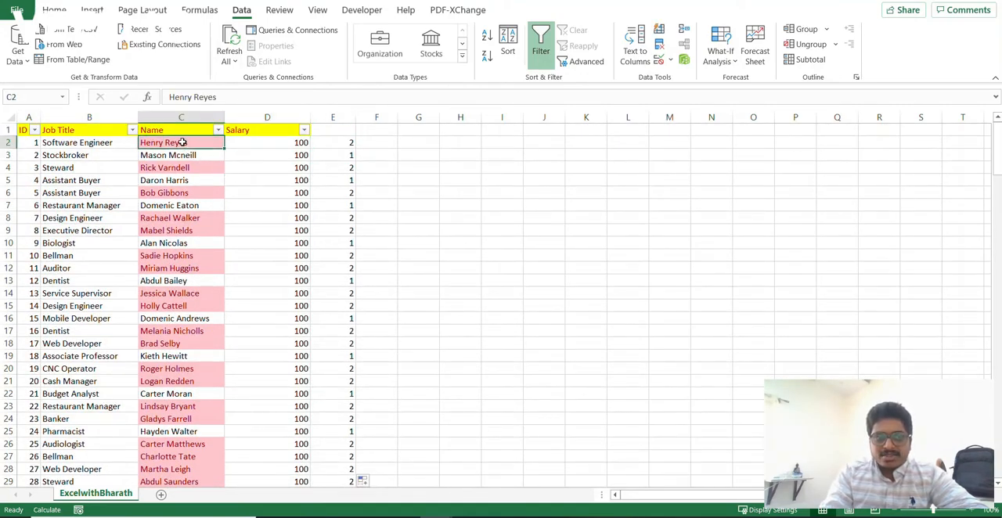
key("shift+Right")
key("shift+Right")
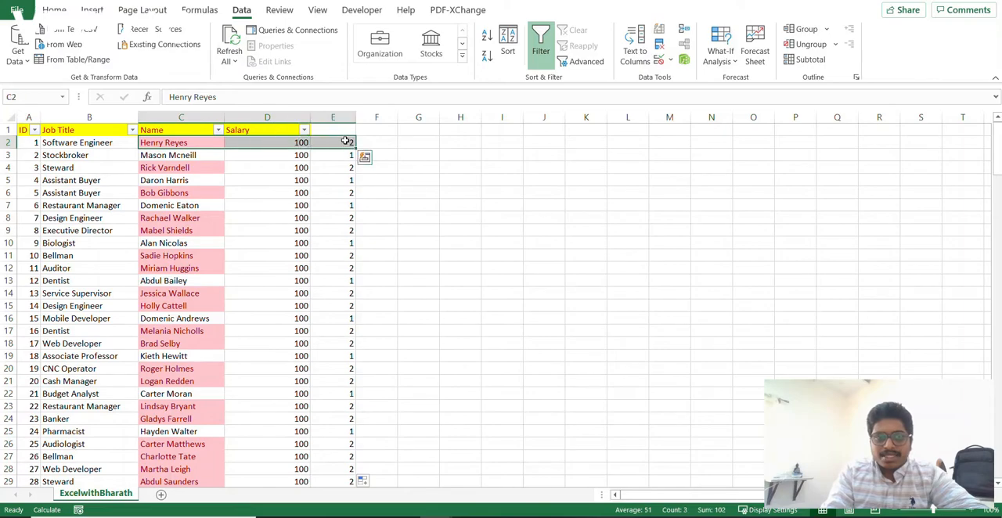
mouse_move(196, 155)
left_mouse_down()
mouse_move(364, 156)
mouse_move(407, 168)
mouse_move(182, 156)
left_mouse_up()
double_click(185, 155)
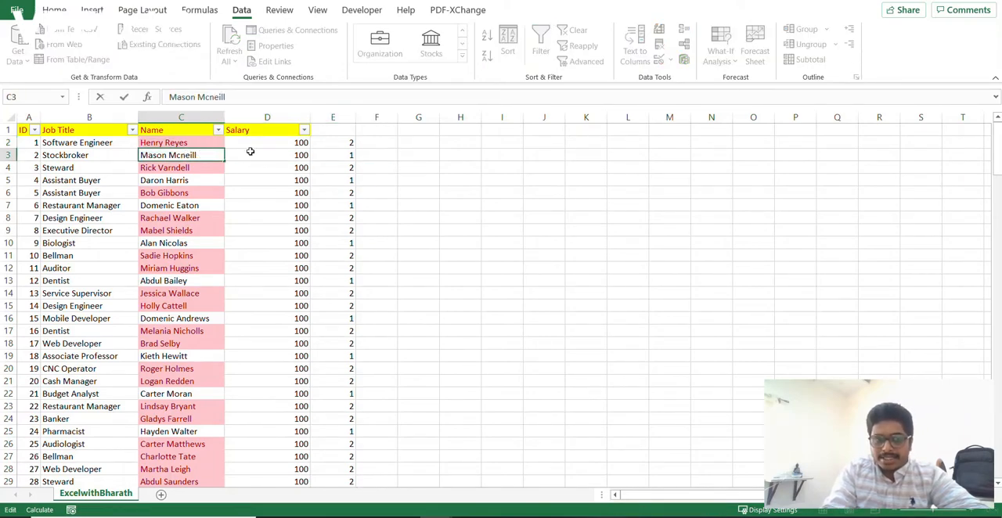
- Filter the Name column by the name copied from C2, and select the matching rows' counts in column E
left_click(204, 142)
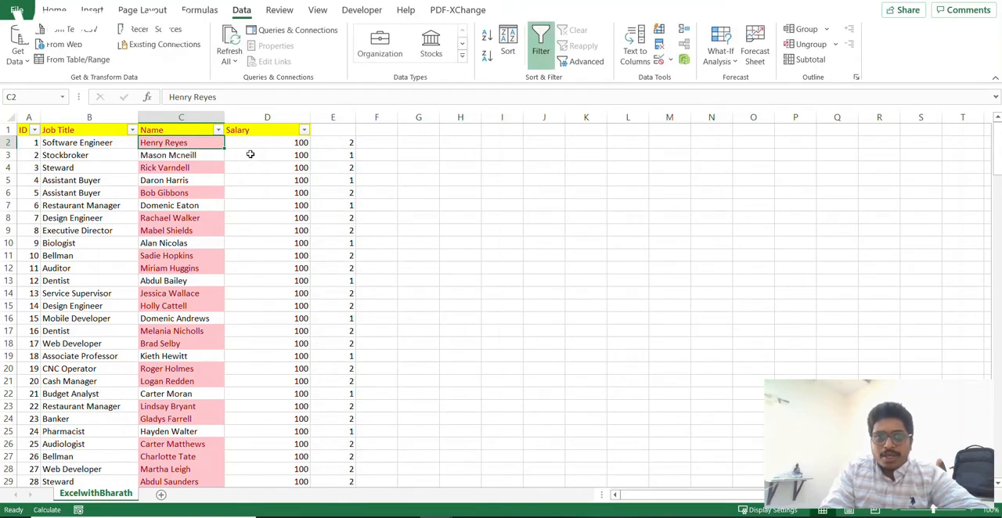
key("ctrl+c")
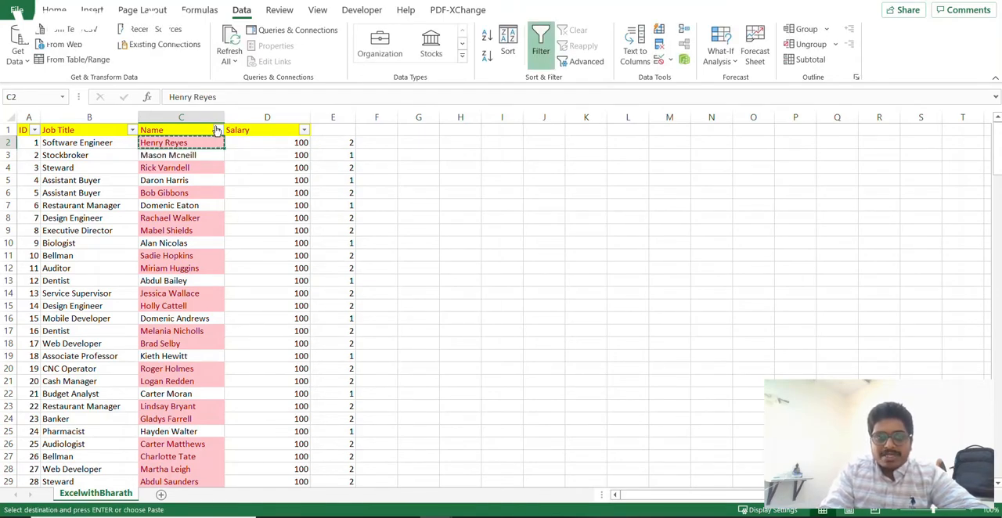
left_click(217, 130)
left_click(135, 268)
key("ctrl+v")
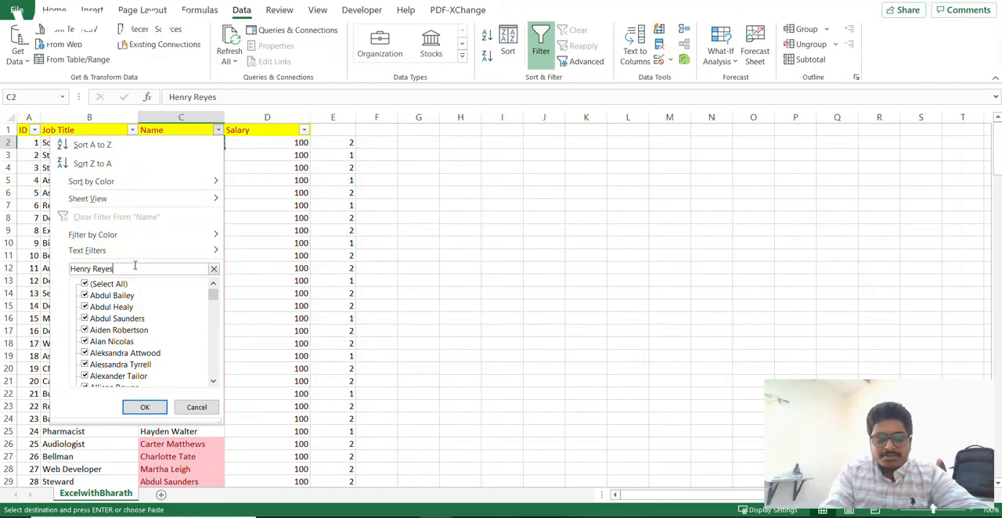
key("Return")
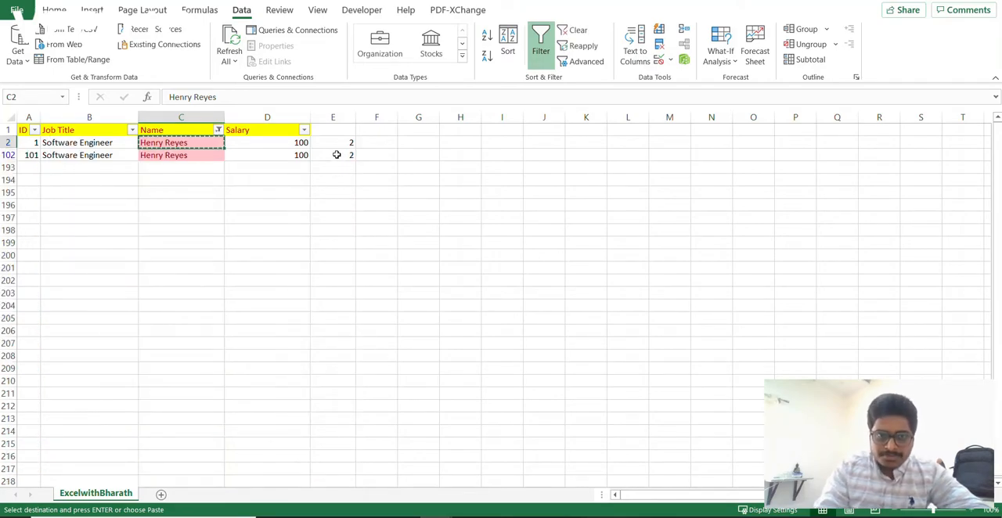
left_click_drag(324, 141, 327, 155)
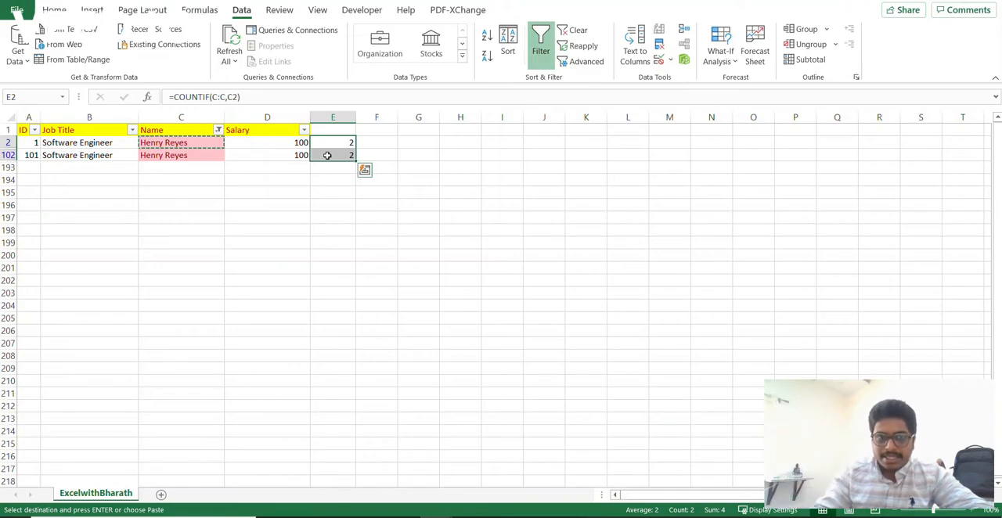
- Clear the filter on the Name column to show all employee rows, and return to E2
key("Up")
key("Left")
key("Left")
key("alt+a")
key("c")
key("Down")
key("Right")
key("Right")
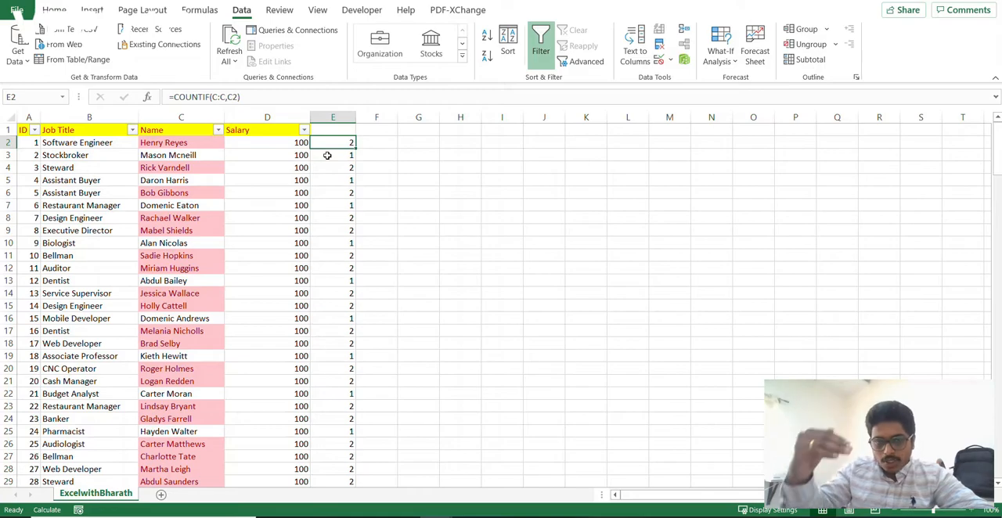
- Enter =COUNTIF(C2:C192,C2) in F2 and fill it down column F to the last data row
key("Right")
type("=")
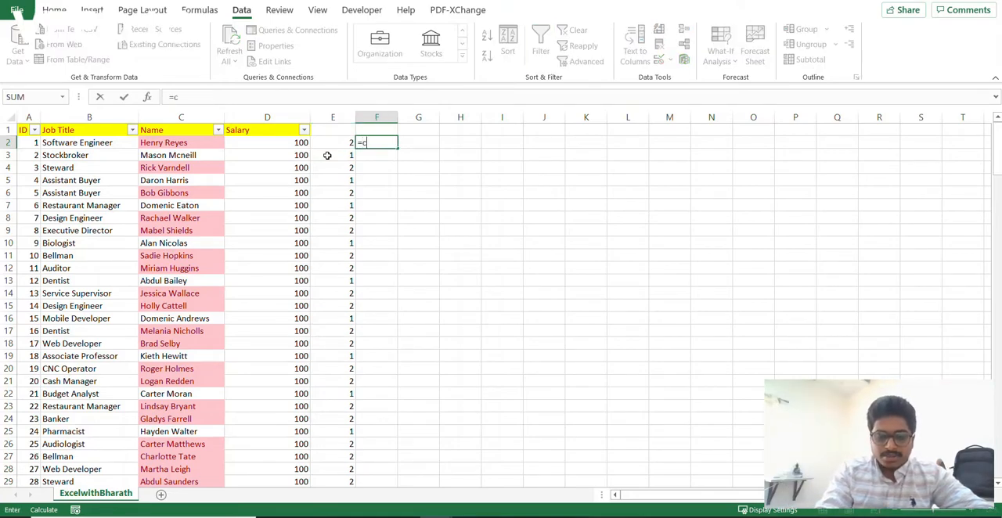
type("countif")
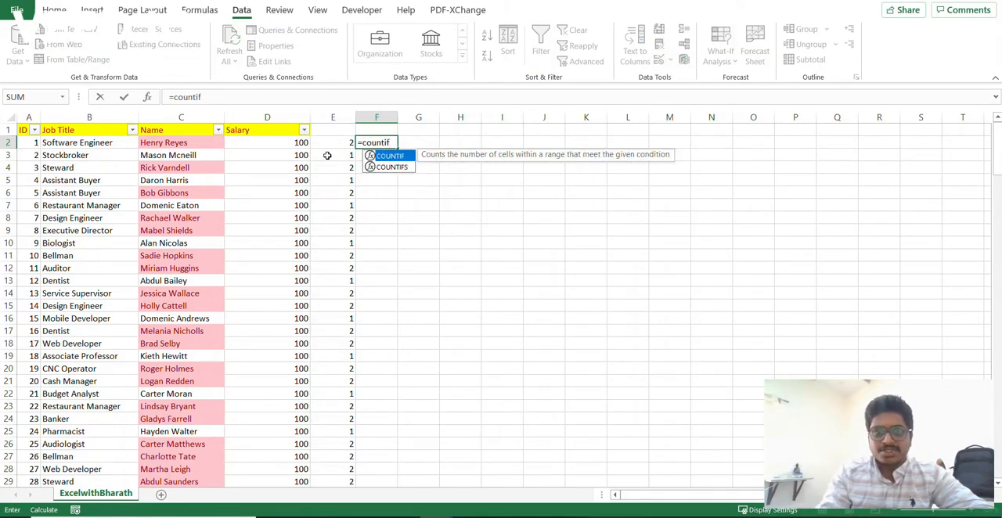
key("Tab")
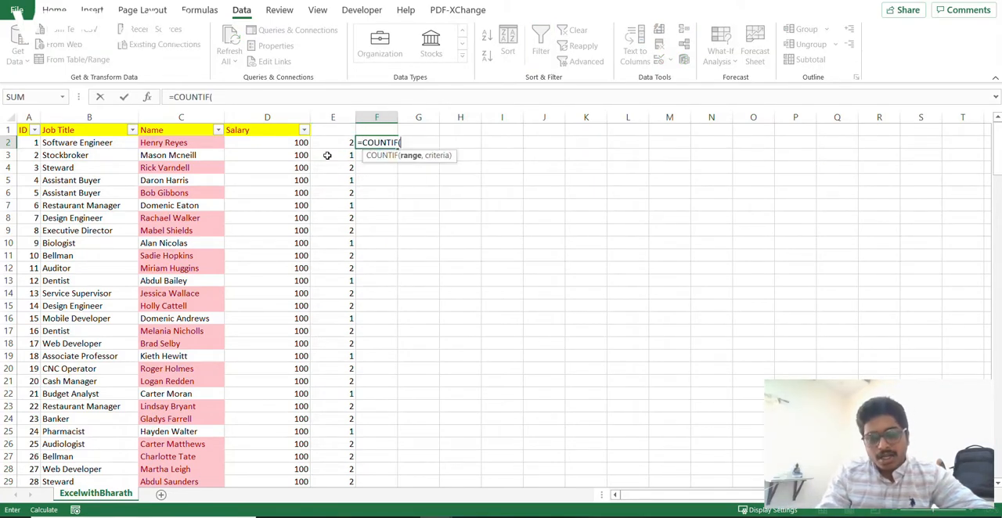
left_click(180, 143)
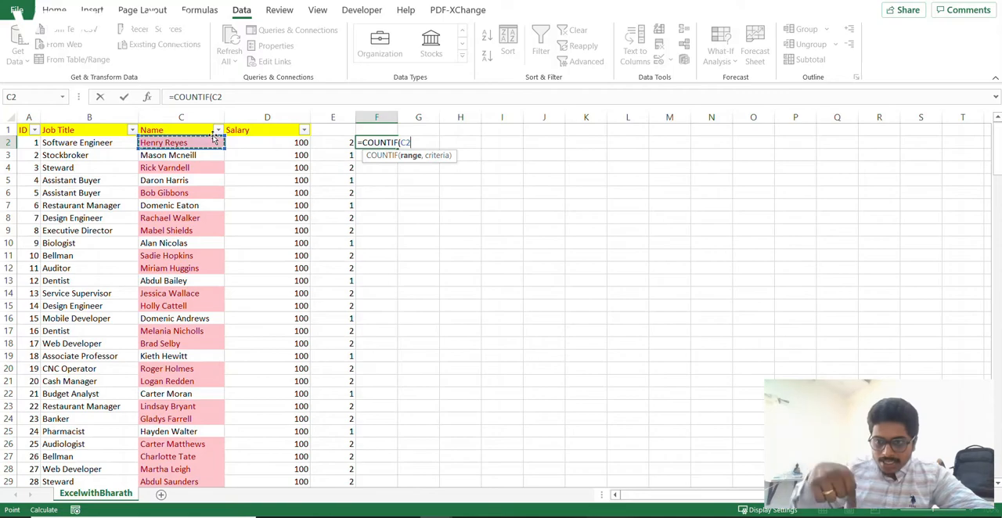
key("ctrl+shift+Down")
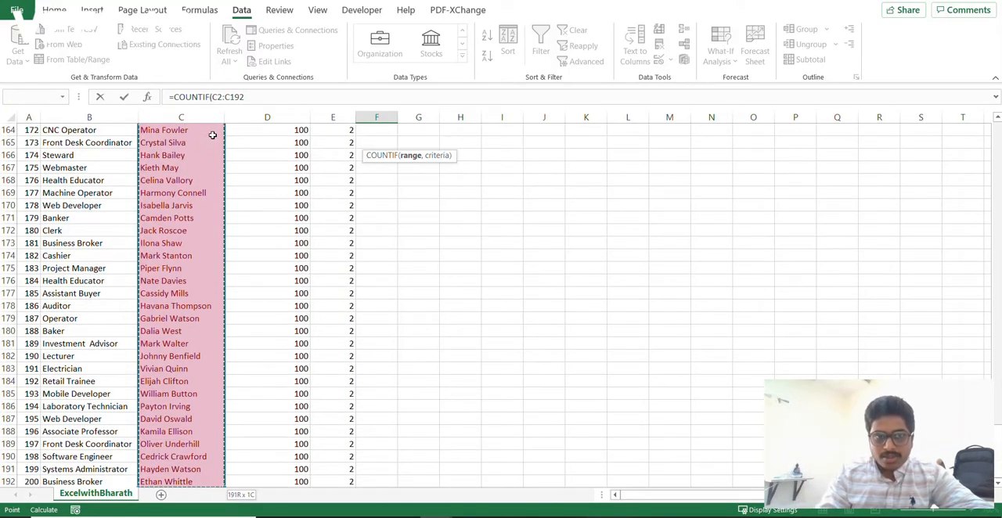
type(",")
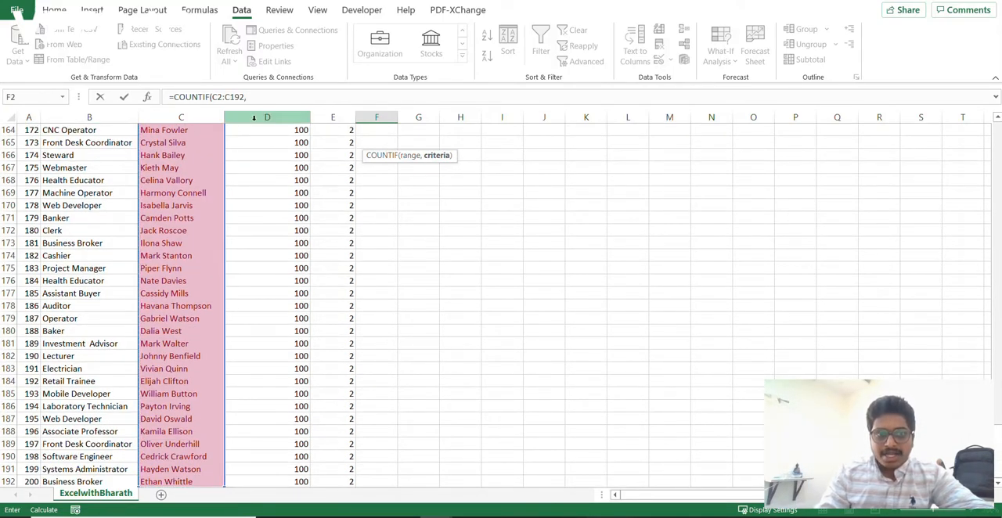
left_click(263, 97)
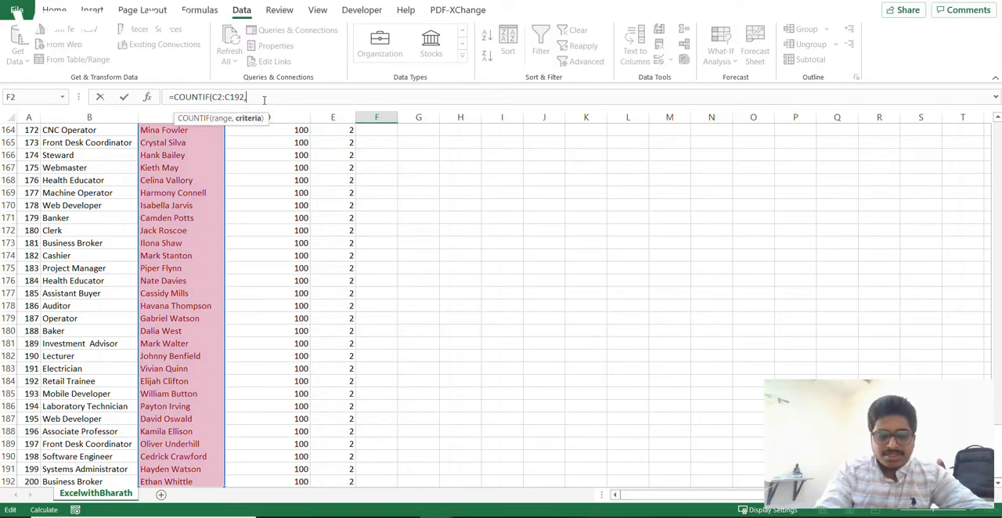
type("c2)")
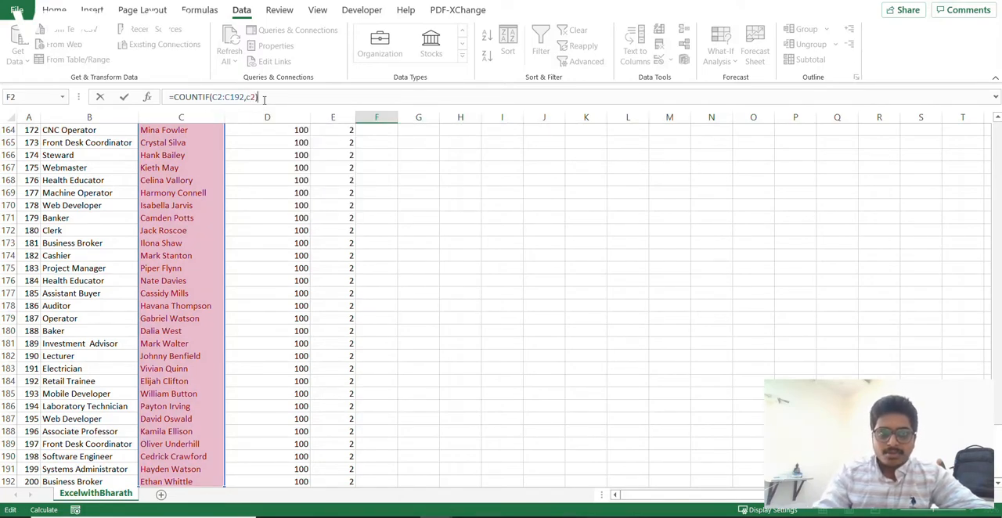
key("ctrl+Return")
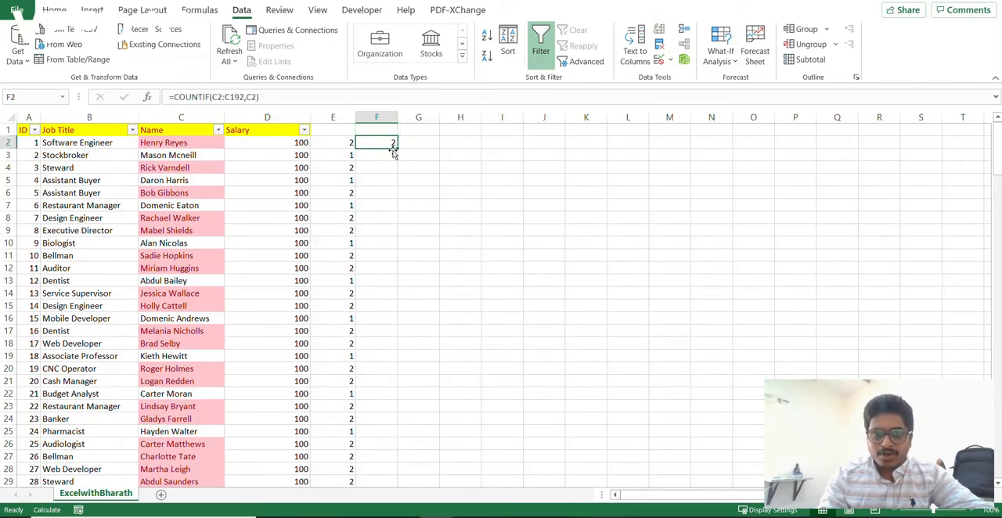
double_click(398, 148)
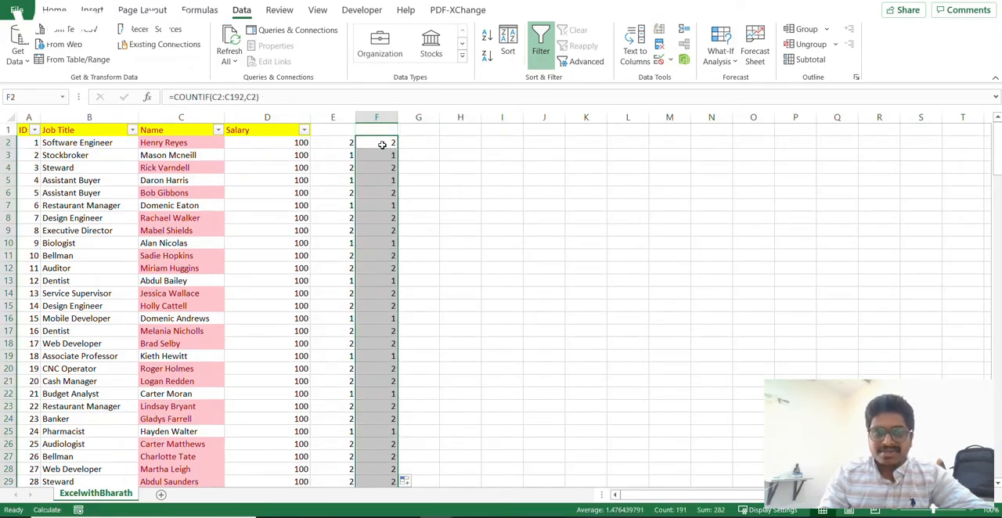
- Filter the Name column by the name copied from C2, and select the matching rows' counts in column F
left_click(349, 131)
left_click(195, 143)
key("ctrl+c")
left_click(142, 269)
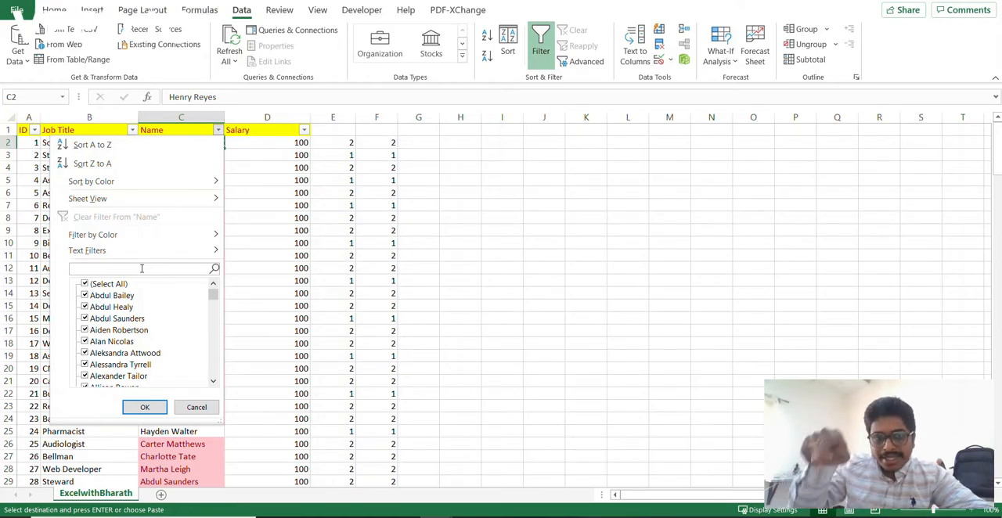
key("ctrl+v")
key("Return")
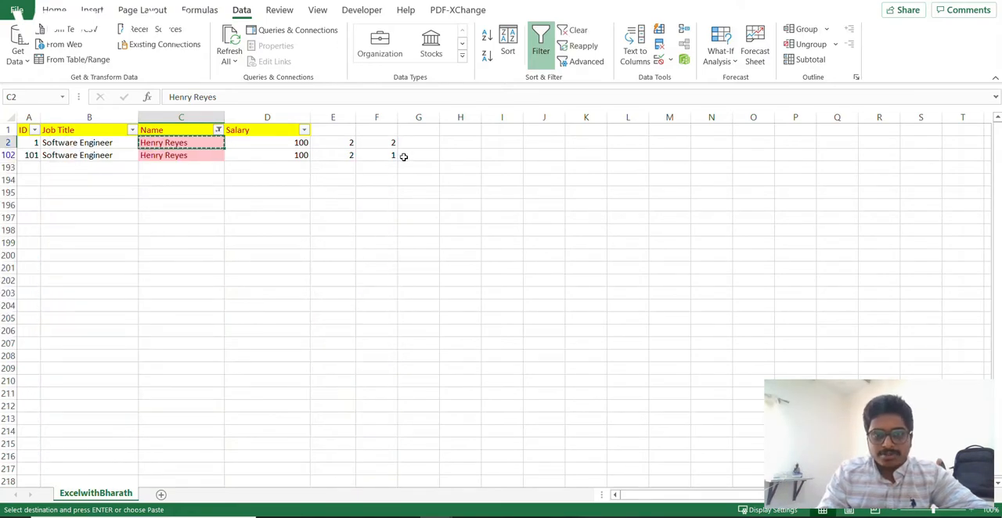
left_click_drag(388, 146, 386, 157)
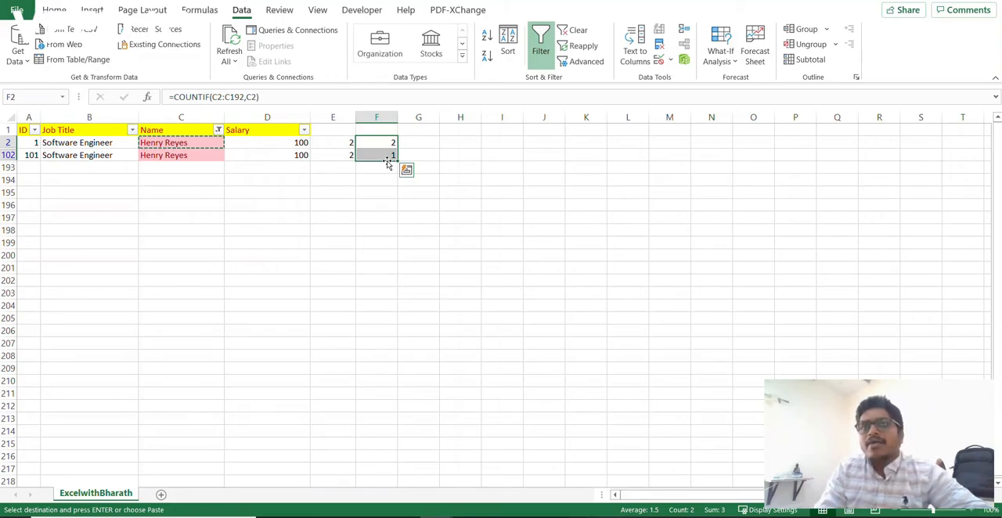
- Clear the Name column filter so the full employee list is shown
key("Left")
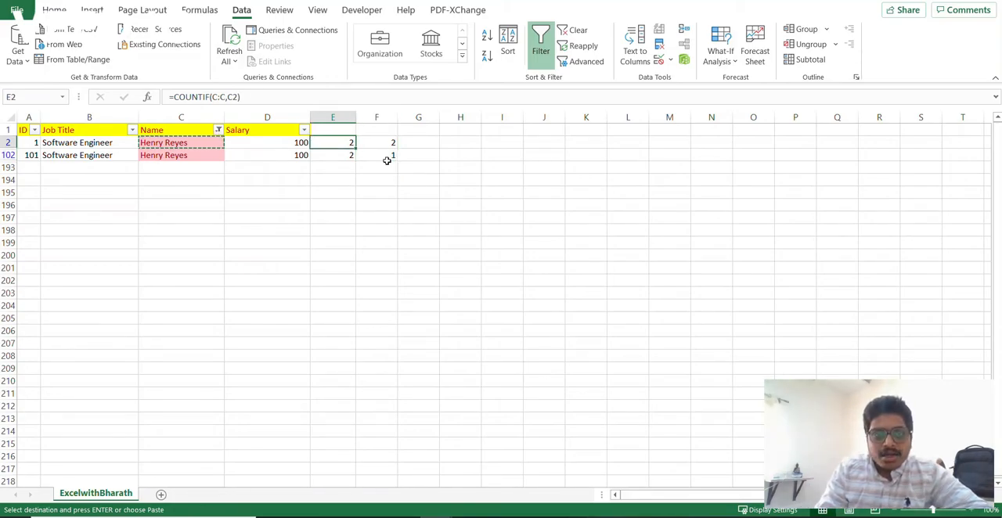
key("Left")
key("Up")
key("Left")
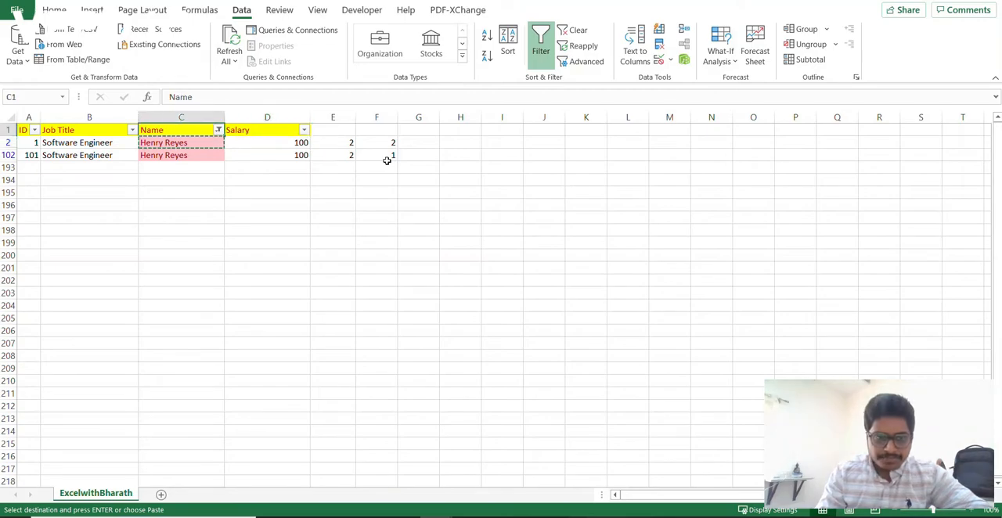
key("alt+a")
key("c")
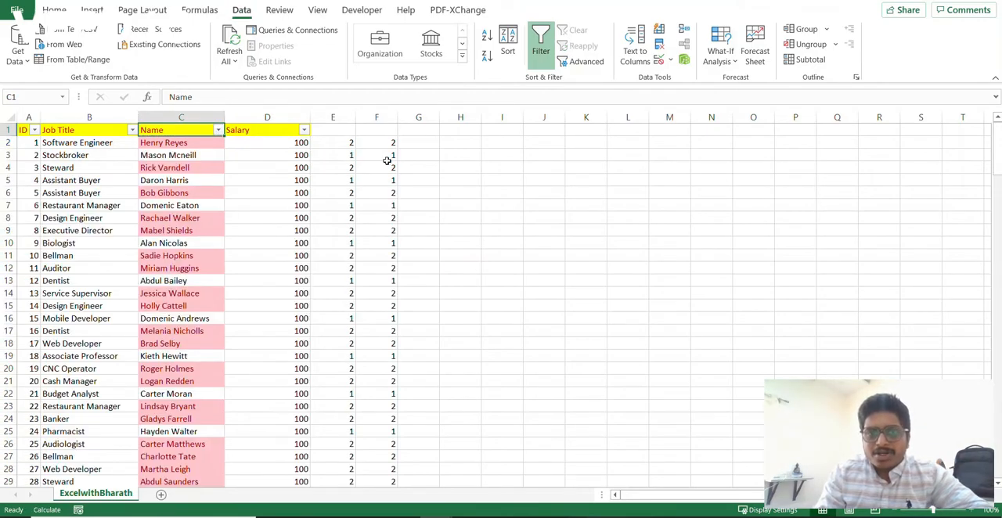
- Enter =IF(E2=F2,"Consider","Don't Consider") in G2 and fill it down column G to the last data row
key("Down")
key("Right")
key("Right")
key("Right")
key("Right")
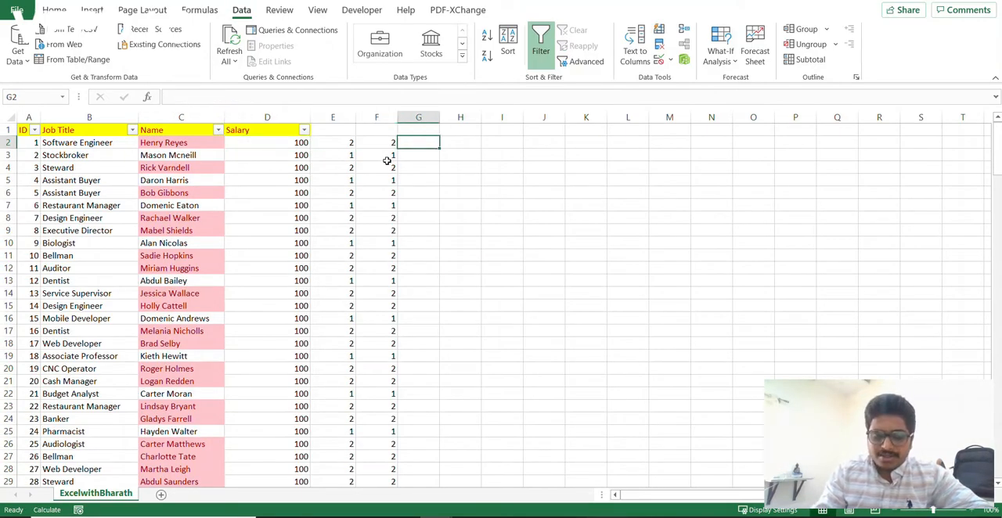
type("=IF(")
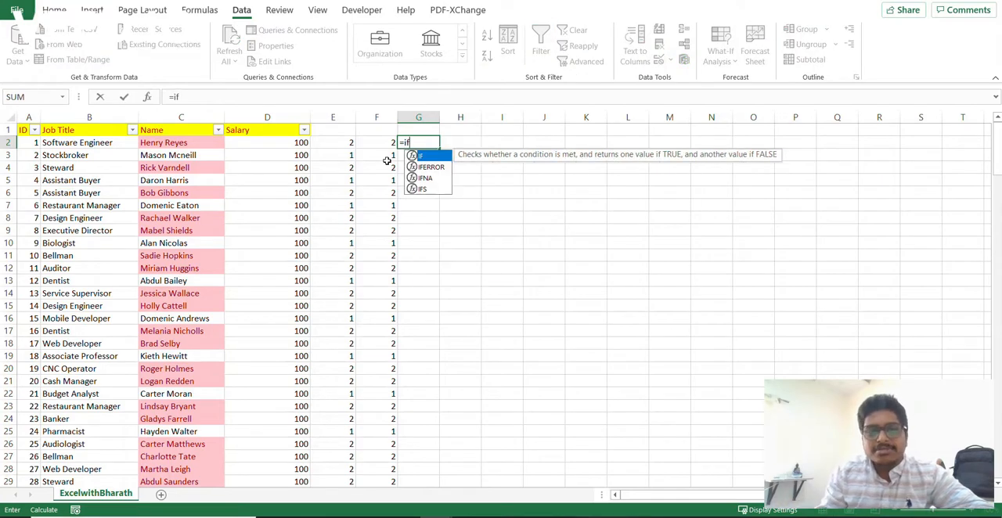
left_click(349, 142)
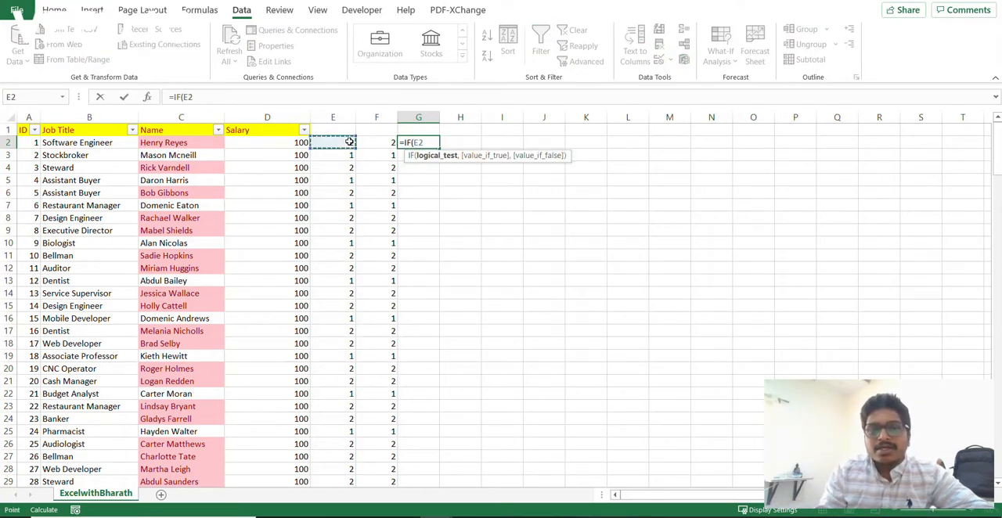
type("=")
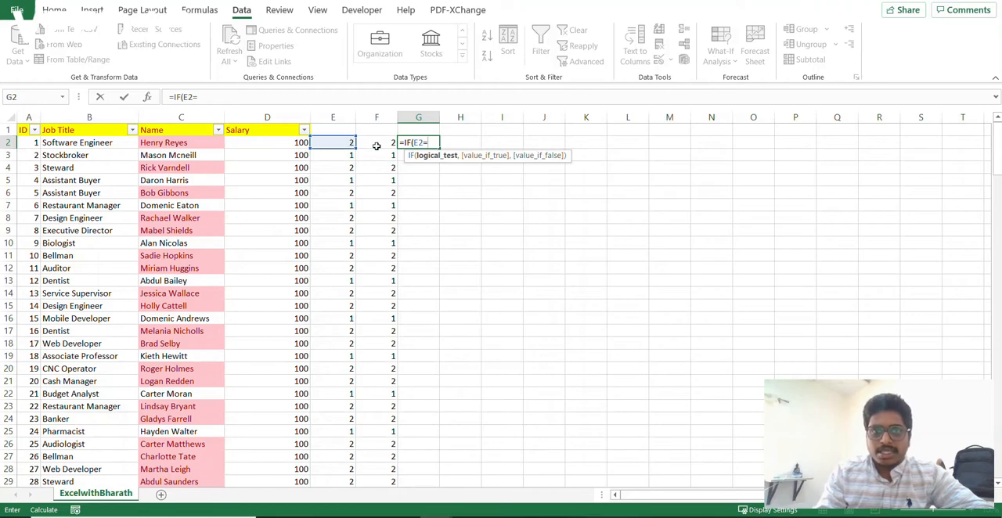
left_click(377, 146)
type(",")
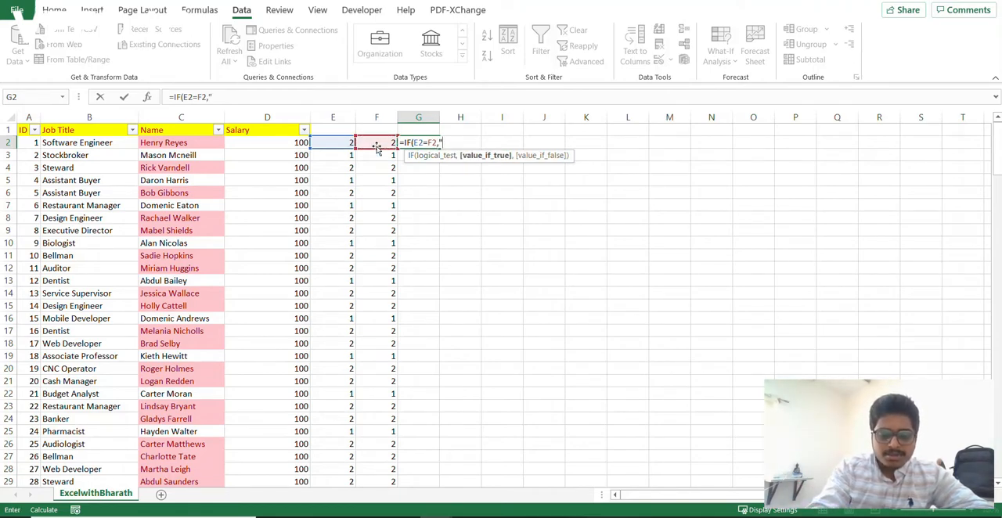
type("\"Conside")
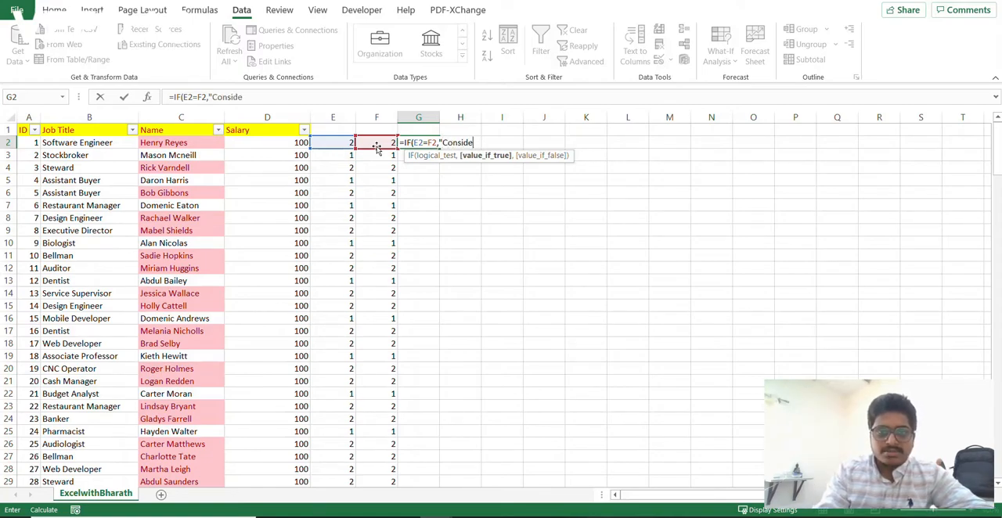
type("r\",")
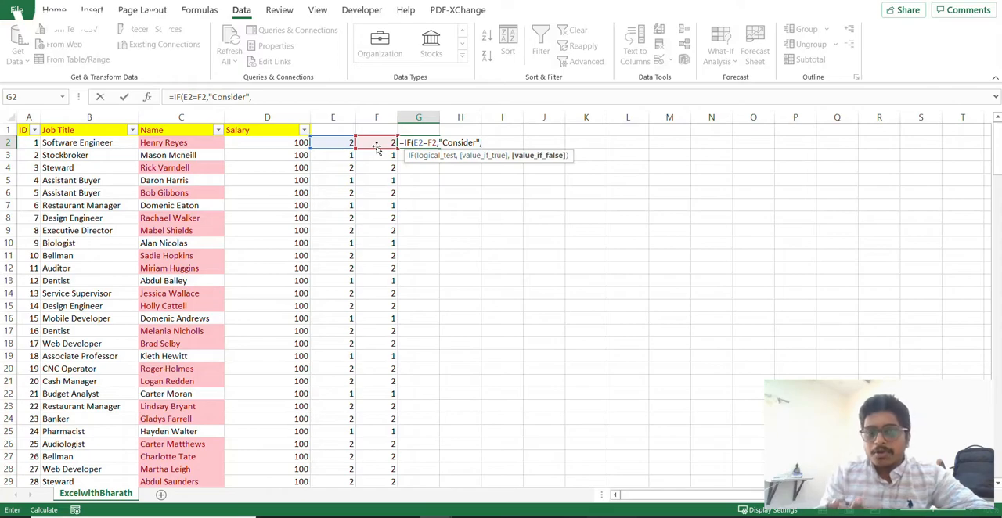
type("\"")
type("Do")
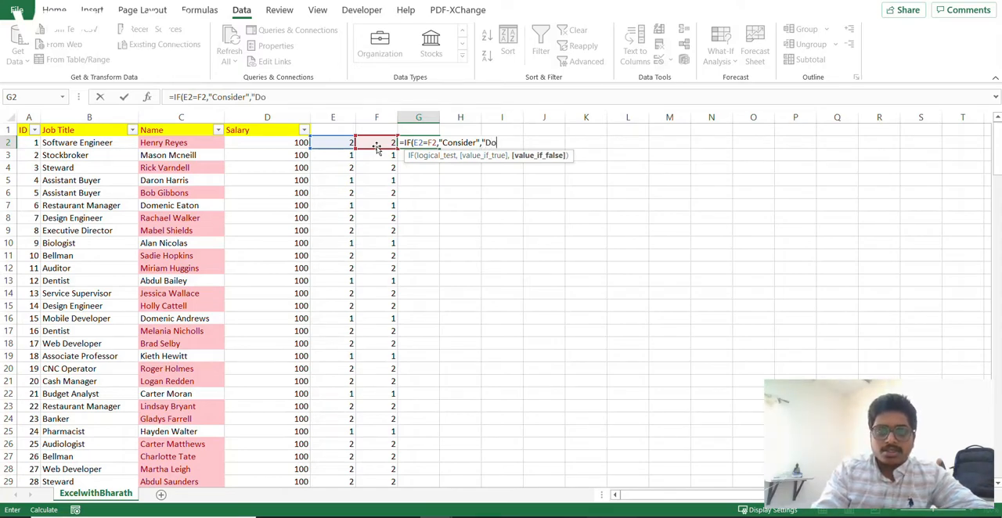
type("n't Consider")
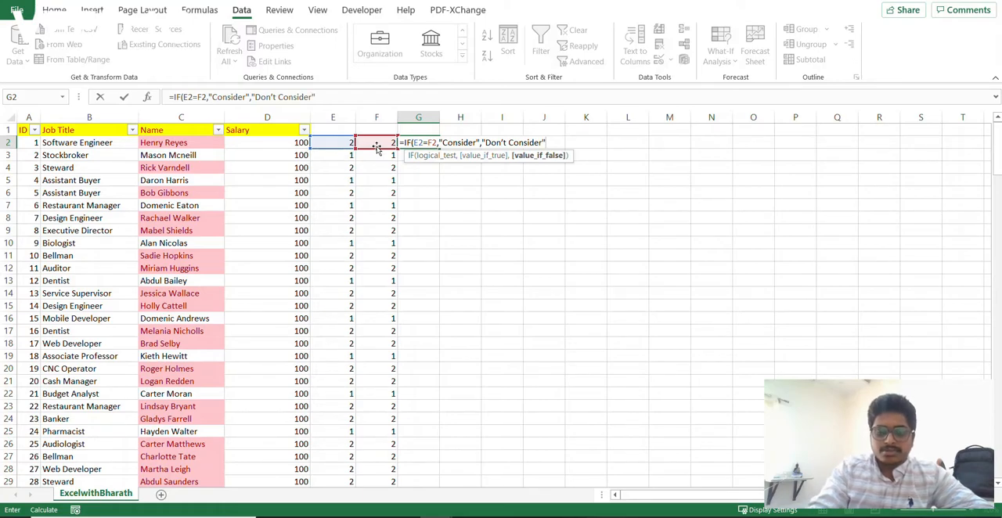
key("Return")
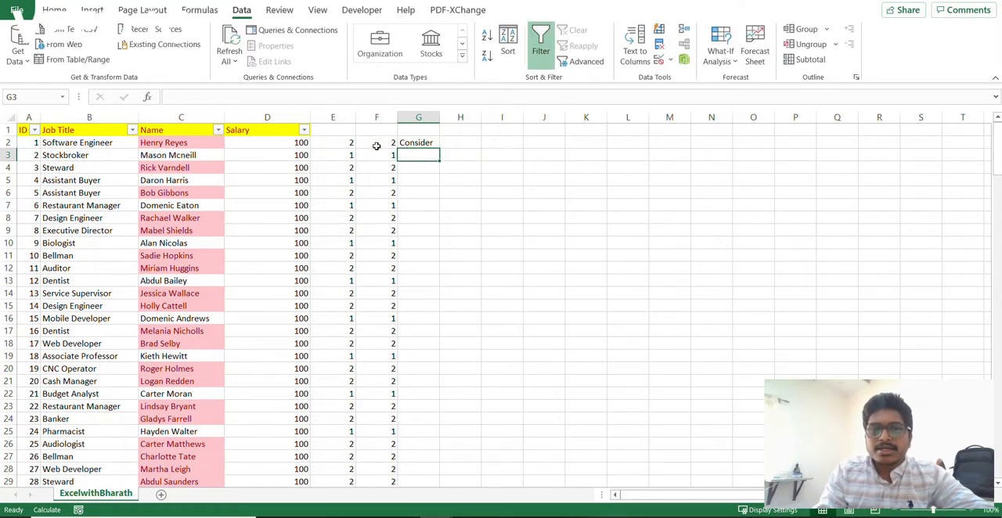
left_click(423, 142)
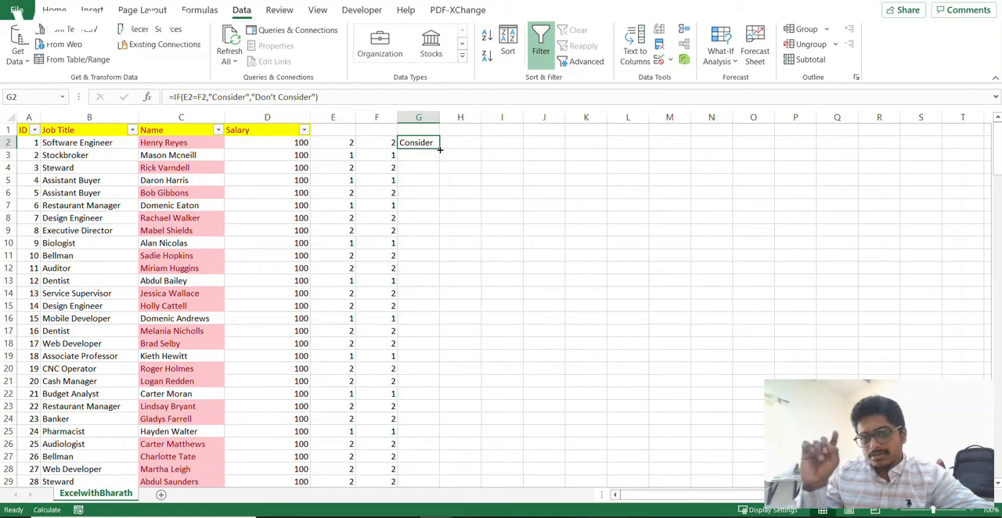
double_click(440, 149)
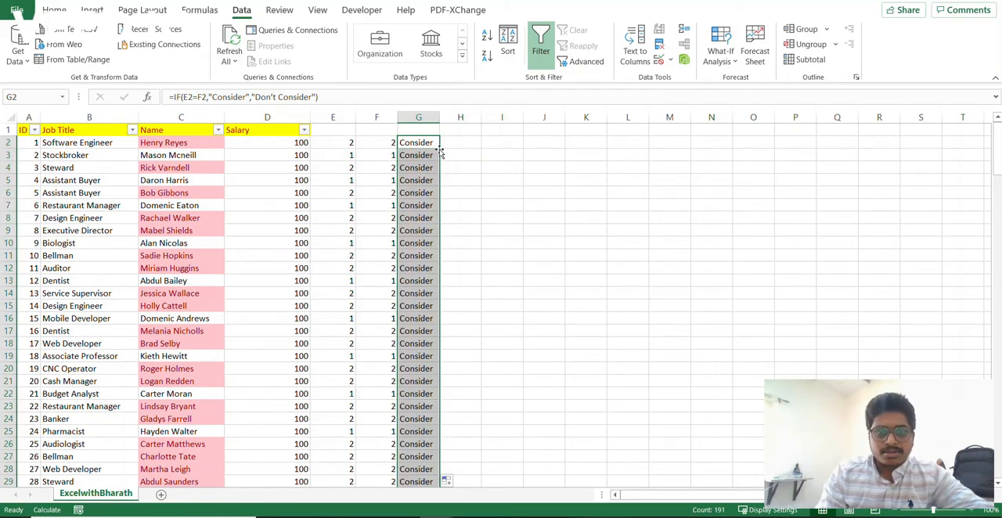
- Filter the Name column by the name copied from C2 to compare the matching rows' counts and column G results
left_click(190, 142)
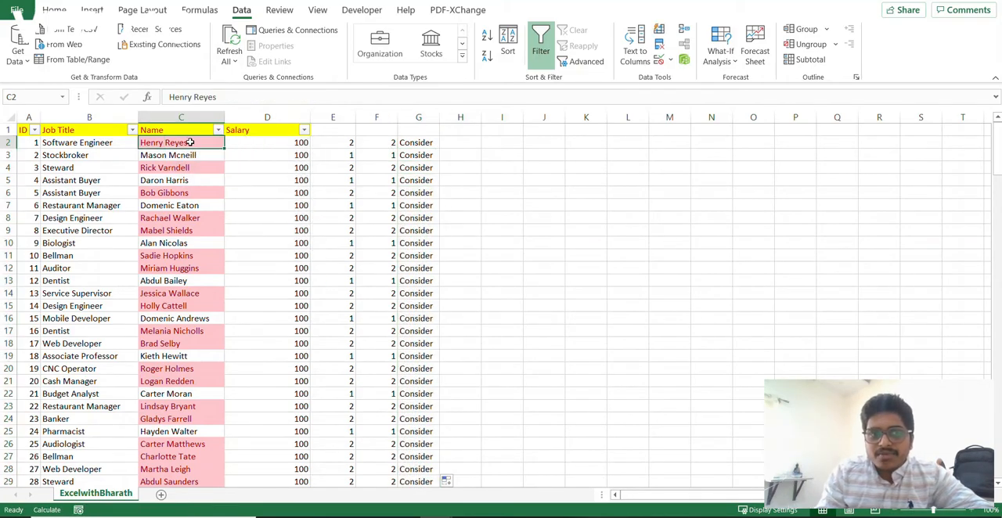
key("ctrl+c")
key("Up")
left_click(218, 130)
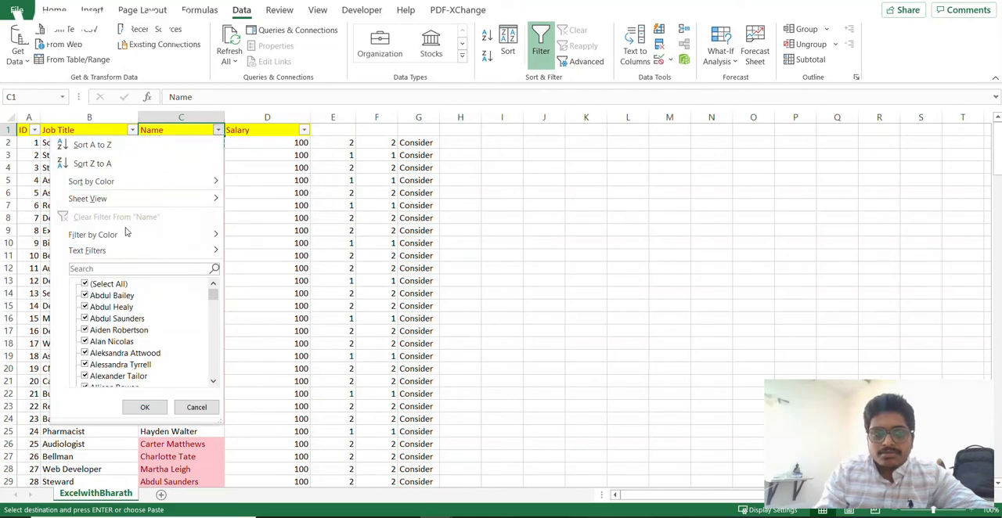
left_click(101, 268)
key("ctrl+v")
key("Return")
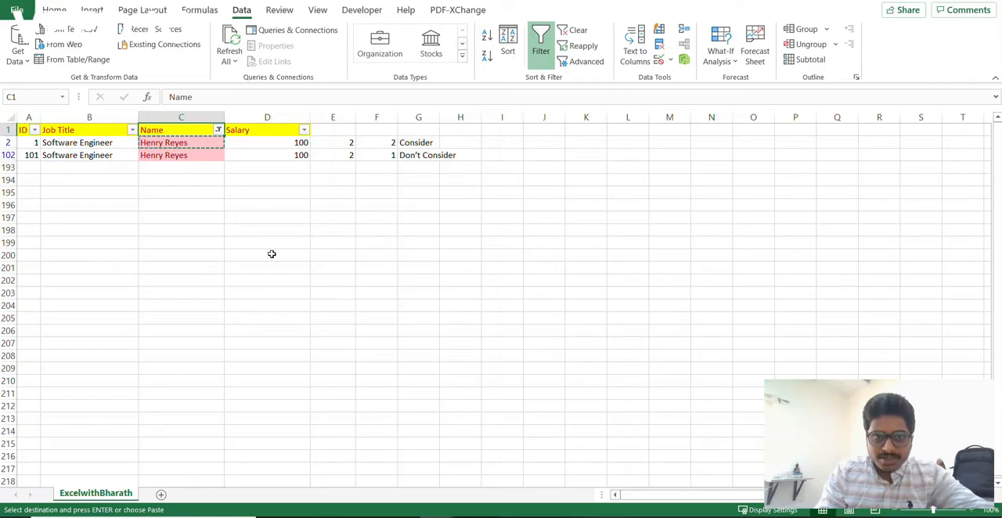
left_click(373, 142)
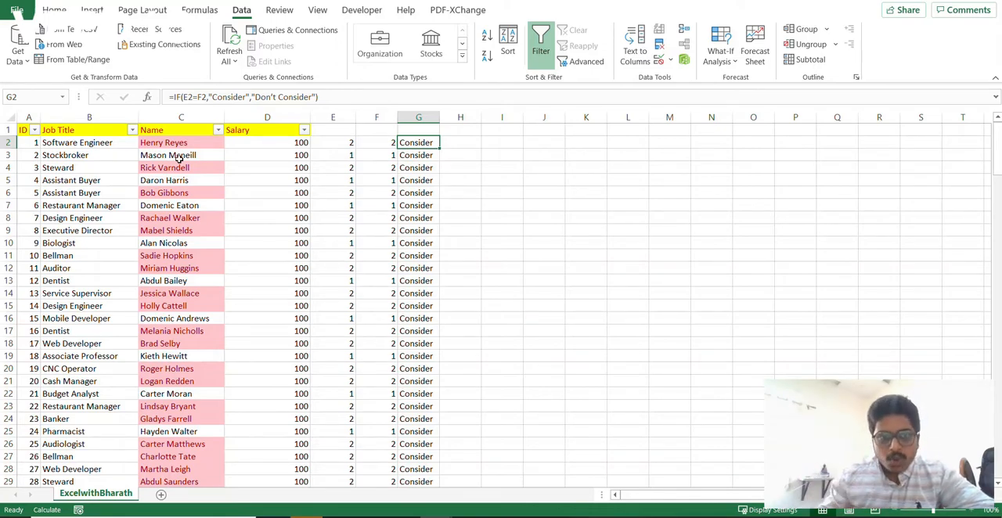
- Inspect the Salary column of the full list, and move along row 2 to H2
left_click(276, 115)
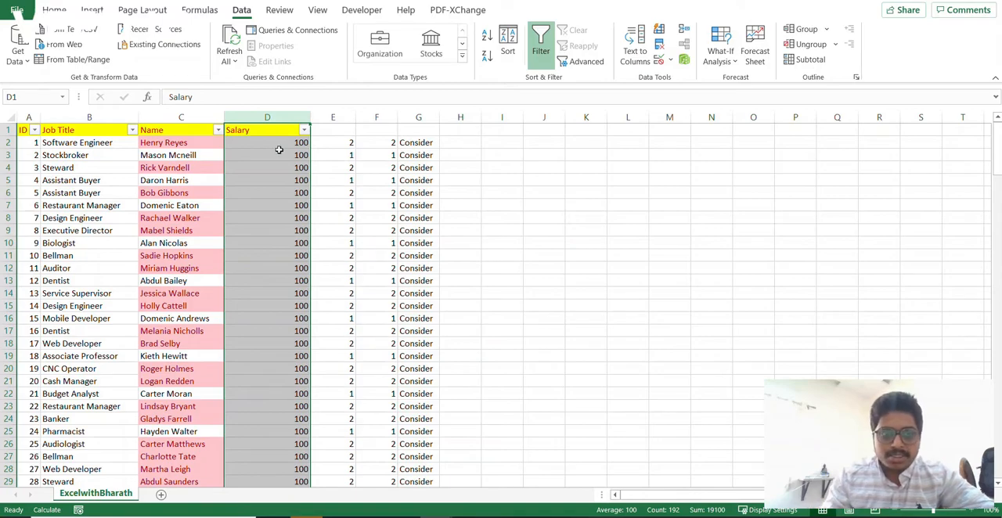
left_click(278, 150)
key("Right")
key("Right")
key("Right")
key("Right")
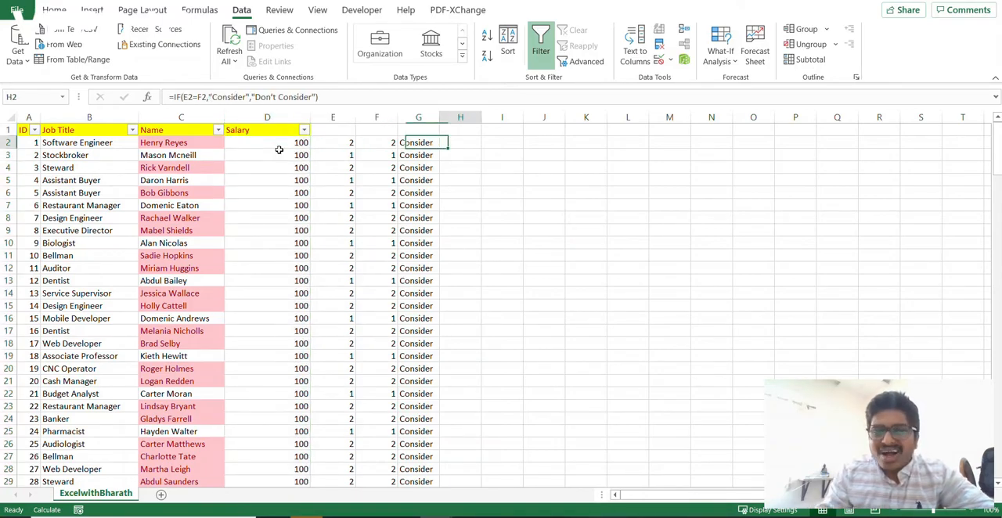
- Enter =SUMIFS(D:D,C:C,C2,G:G,"Consider") in H2 to total the salary per name for rows flagged Consider
type("=sumifs")
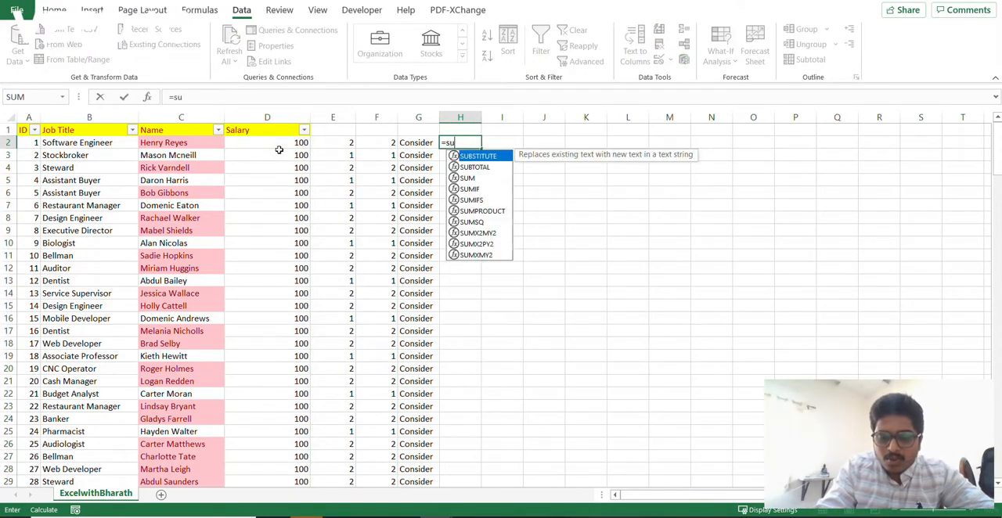
key("Tab")
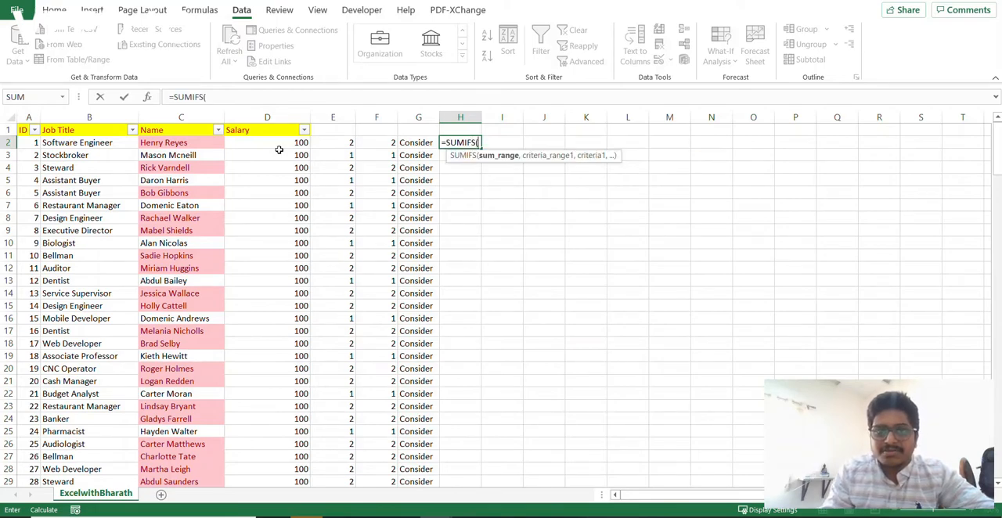
left_click(255, 118)
type(",")
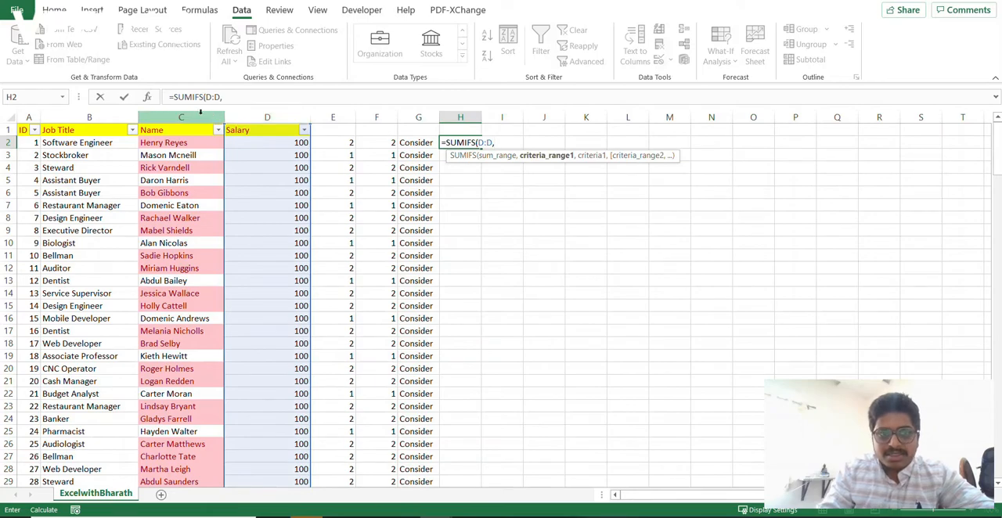
left_click(188, 117)
type(",")
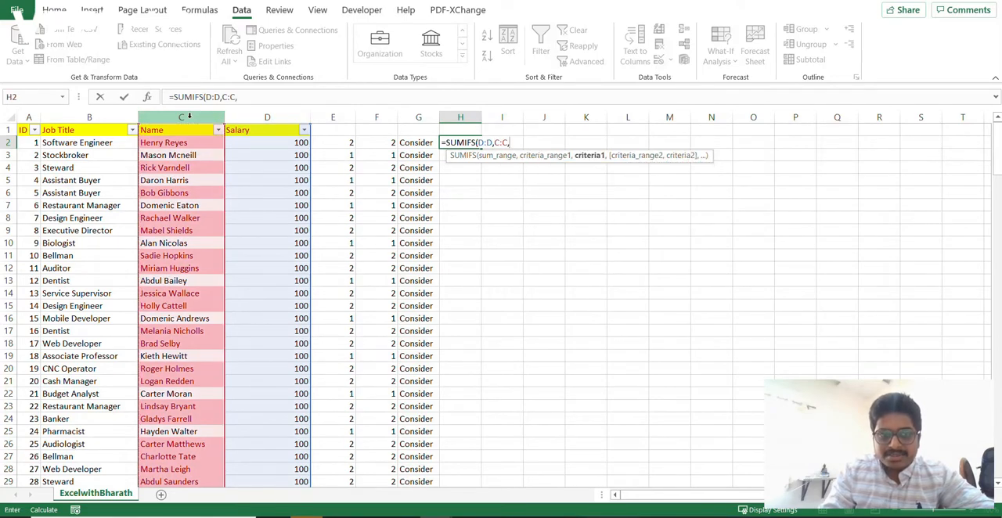
left_click(174, 143)
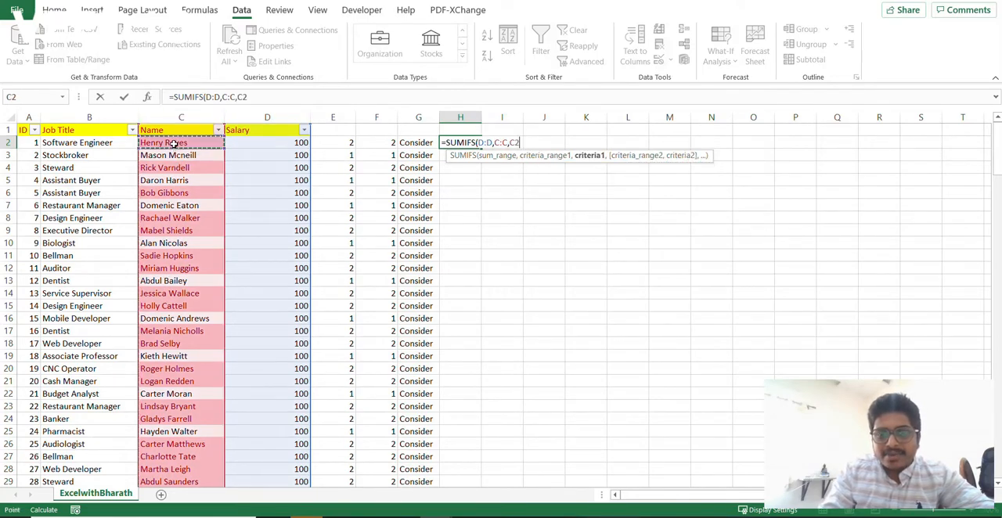
type(",")
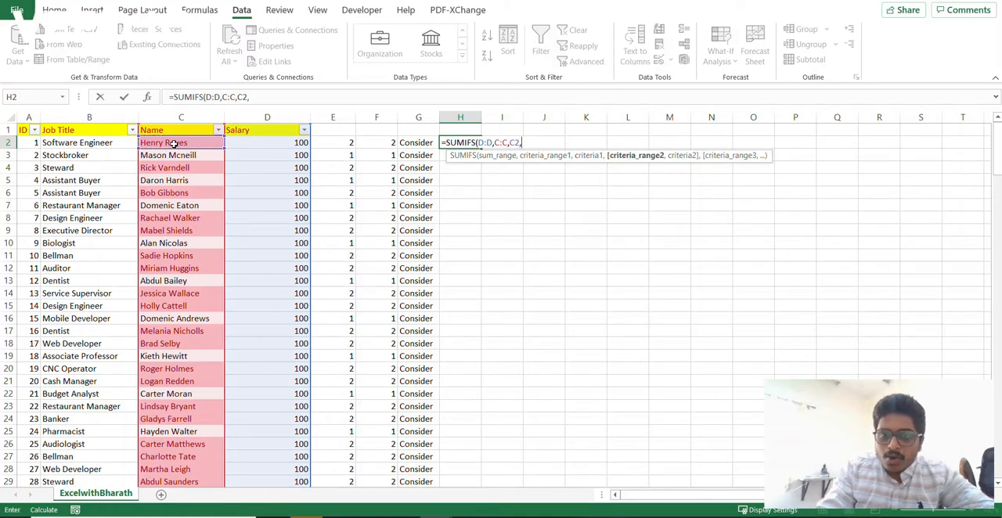
left_click(410, 117)
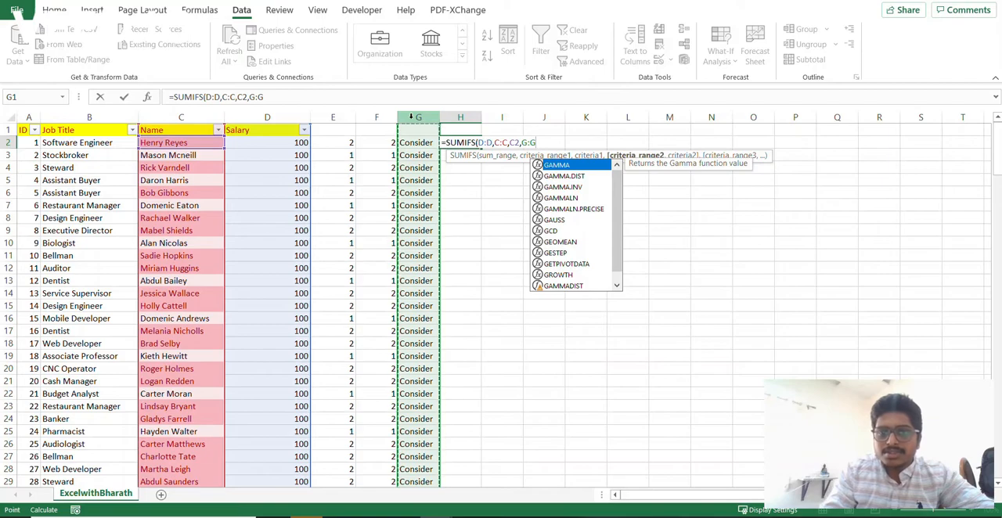
type(",\"Don't ")
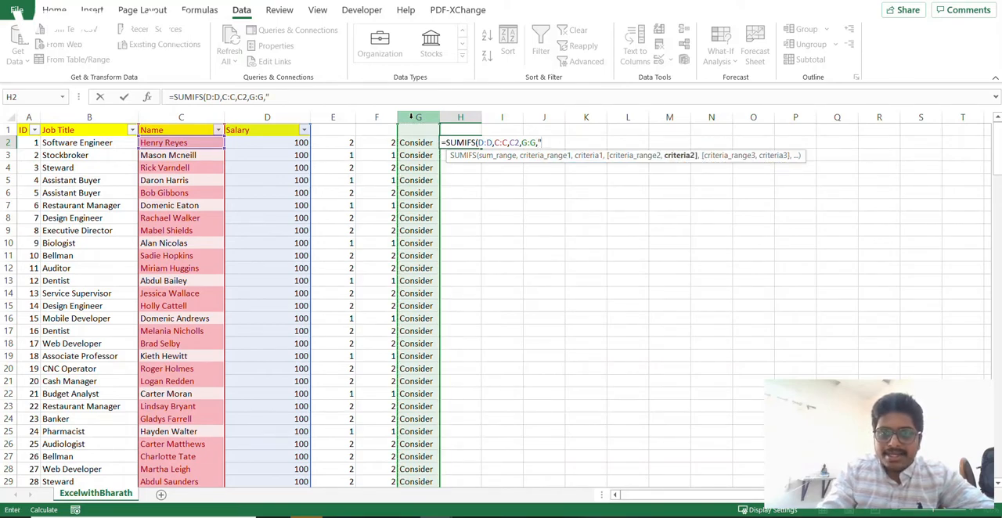
type("Consider")
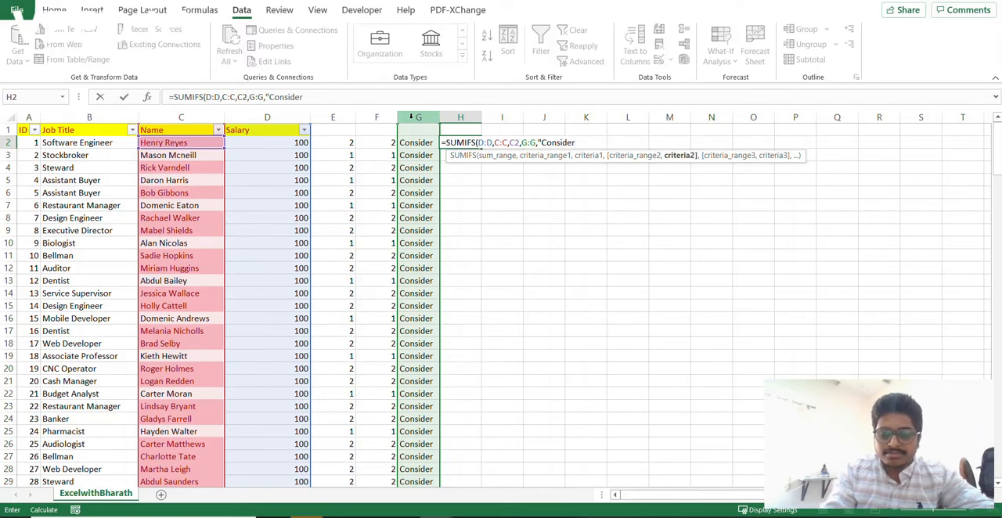
type("\")")
key("Return")
- Copy the SUMIFS formula from H2 down column H to the last data row
key("Up")
key("ctrl+c")
key("Left")
key("ctrl+Down")
key("Right")
key("ctrl+shift+Up")
key("ctrl+v")
- Reapply the filter to header row 1 so that it also covers helper columns E to H
key("ctrl+Up")
key("ctrl+Up")
key("shift+space")
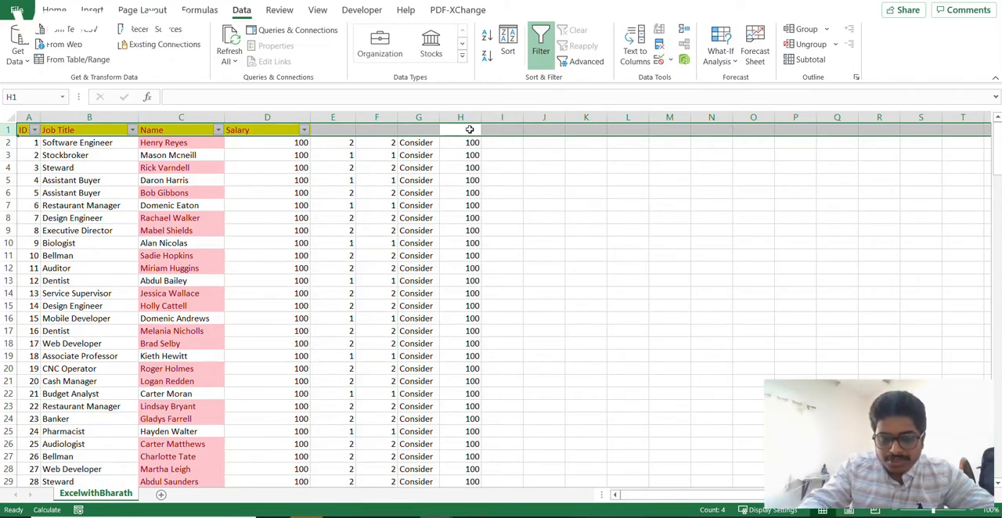
key("ctrl+shift+l")
key("ctrl+shift+l")
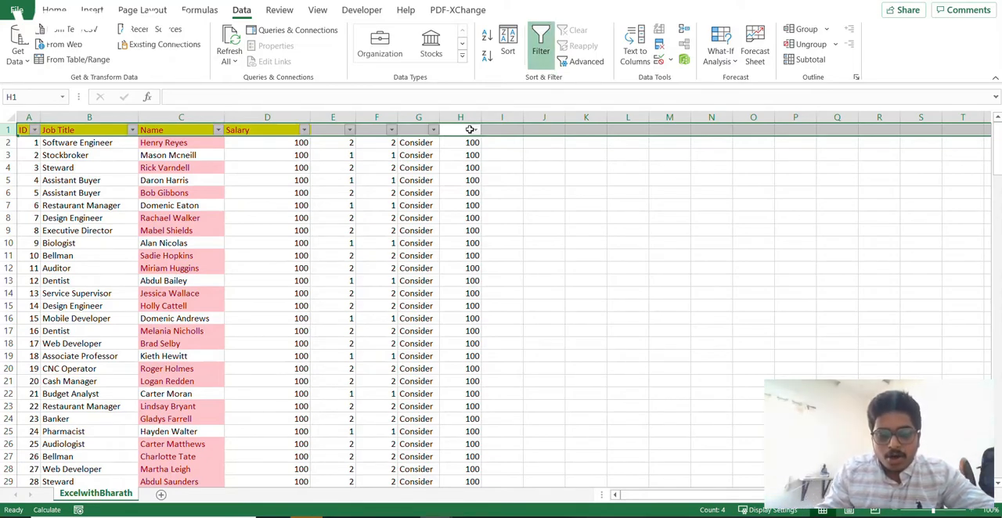
key("ctrl+shift+l")
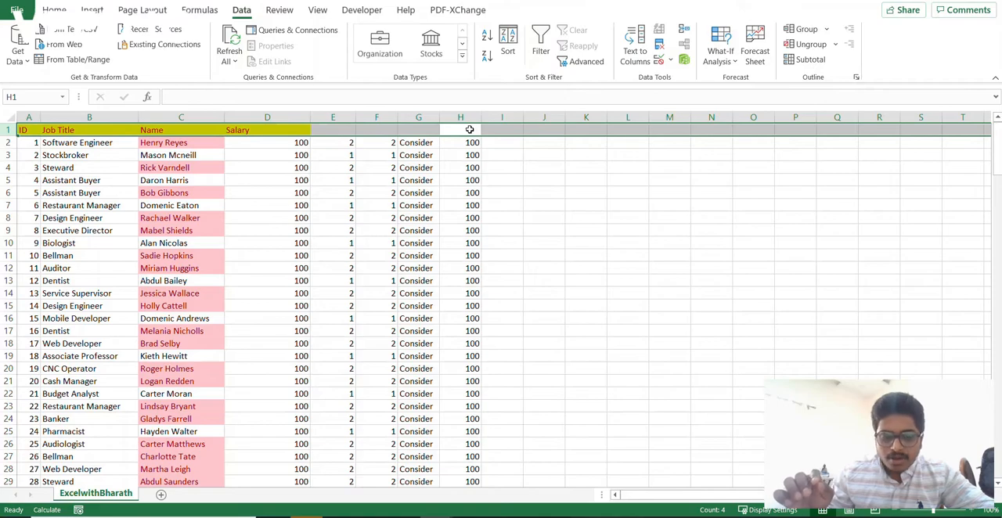
key("ctrl+shift+l")
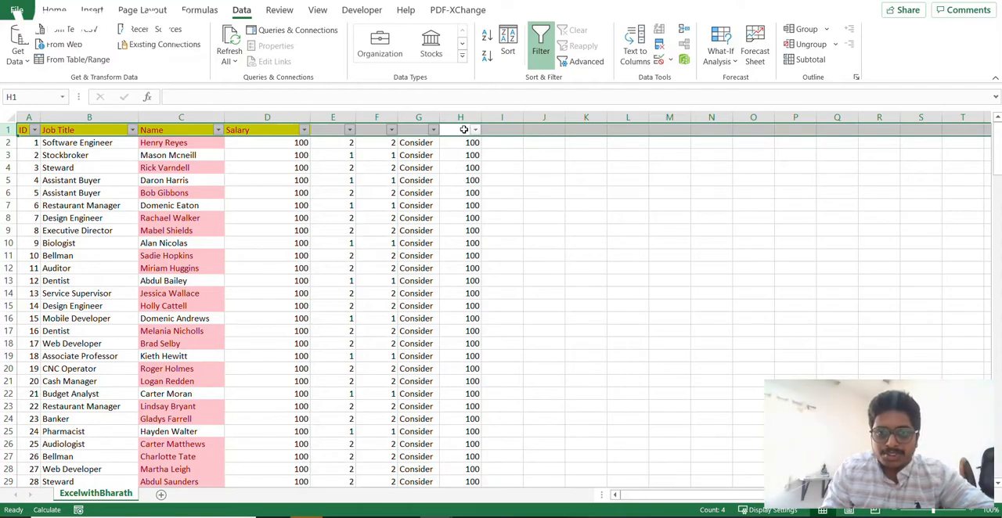
- Filter the Name column by the name copied from C2
left_click(473, 134)
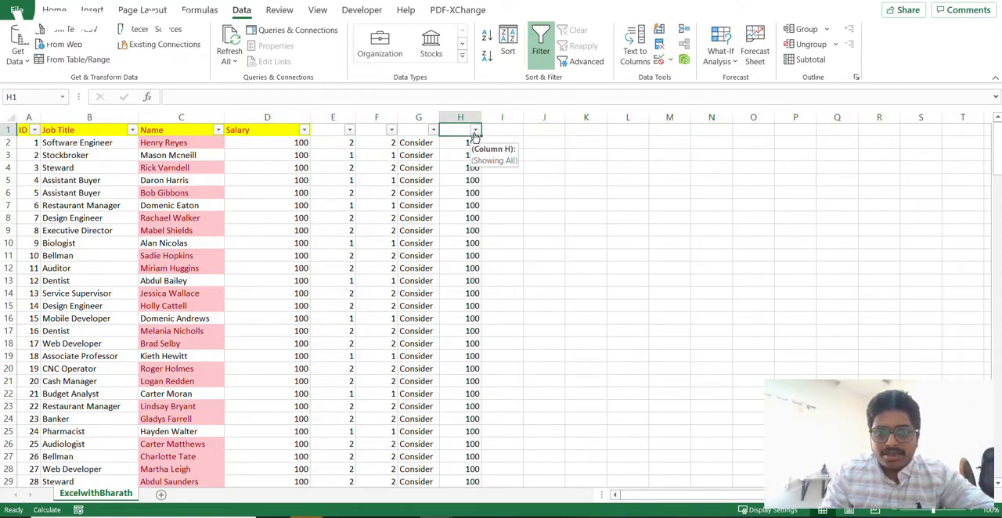
left_click(456, 143)
left_click(159, 142)
key("ctrl+c")
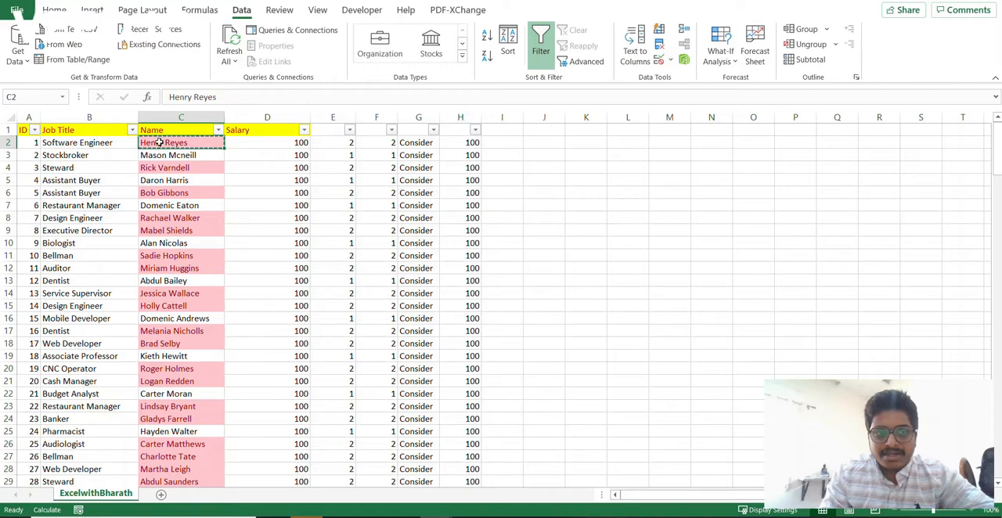
left_click(217, 130)
left_click(113, 269)
key("ctrl+v")
key("Return")
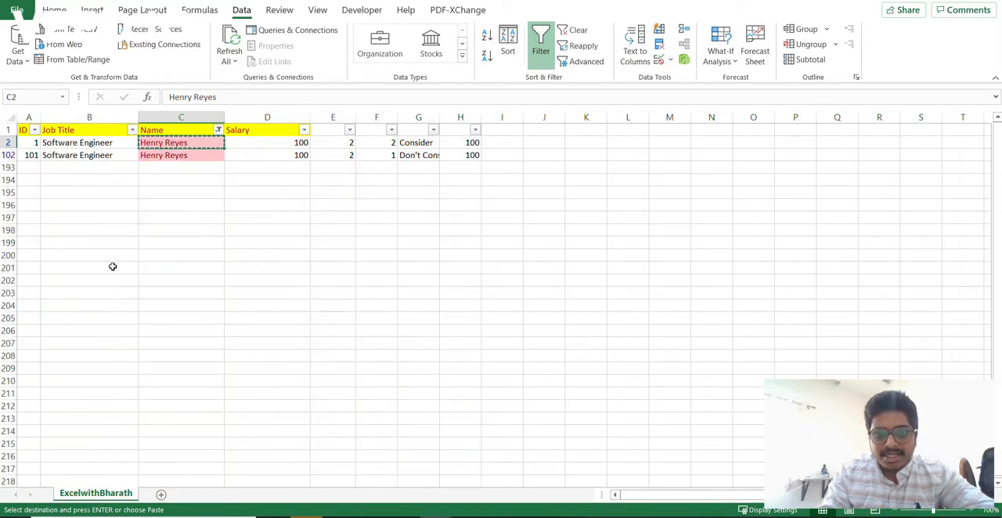
- Compare the sum of the matching rows' salaries with the SUMIFS result in H2, and clear the Name filter
left_click(462, 143)
left_click_drag(276, 144, 278, 155)
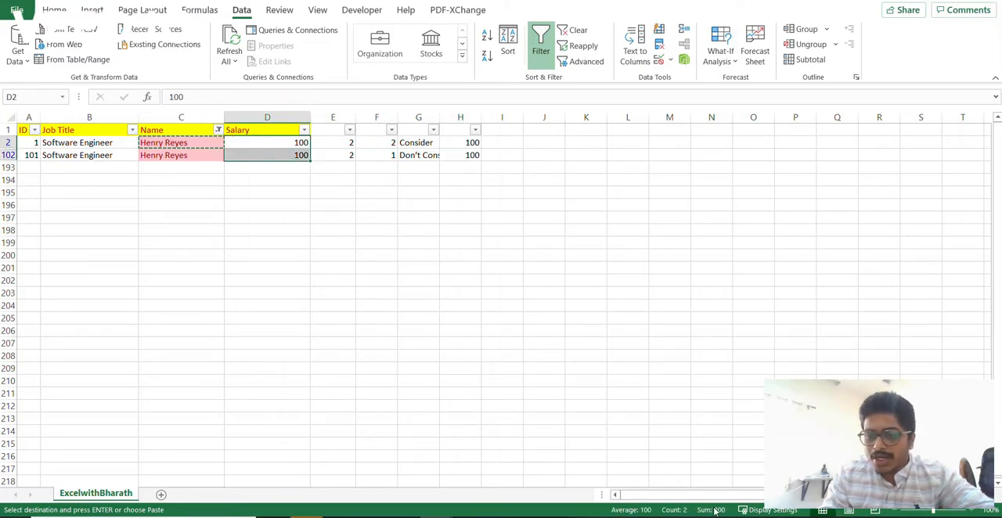
left_click(466, 143)
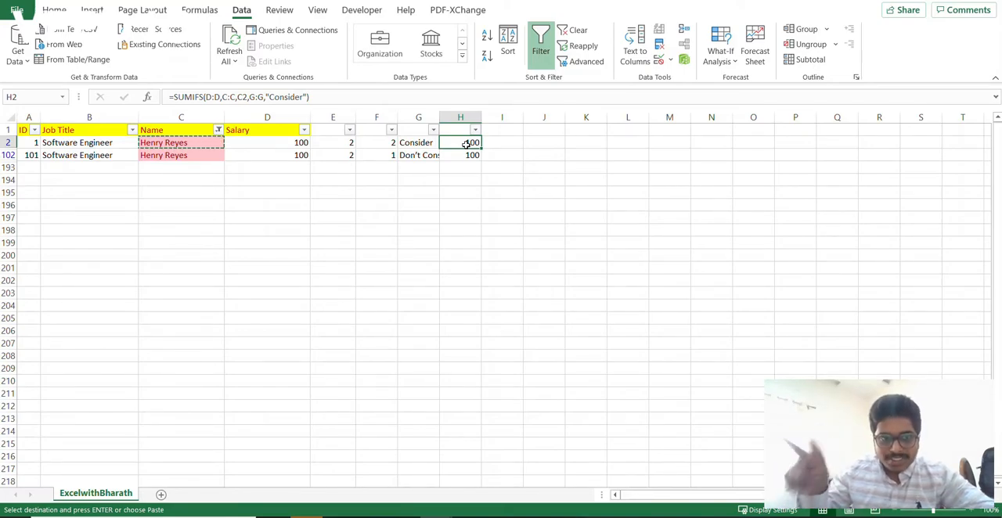
left_click(202, 147)
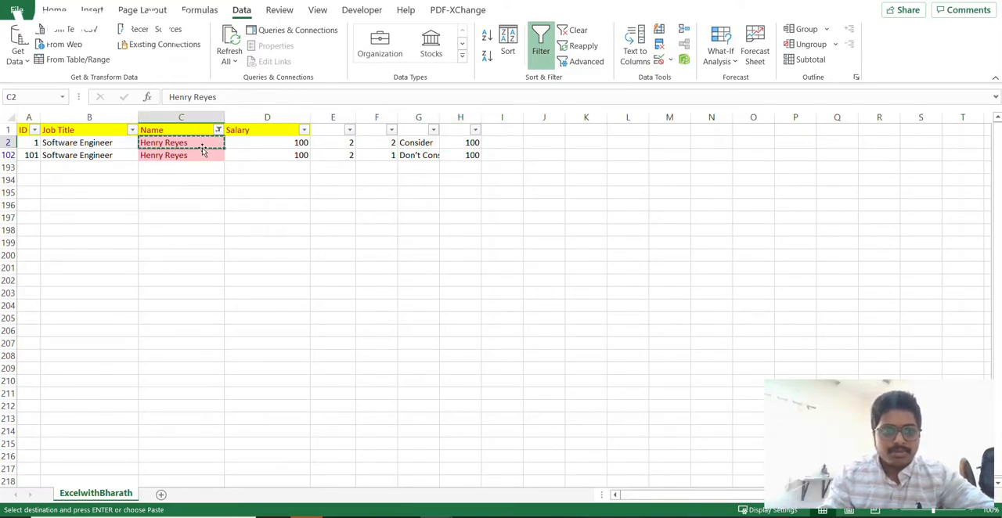
key("Up")
key("c")
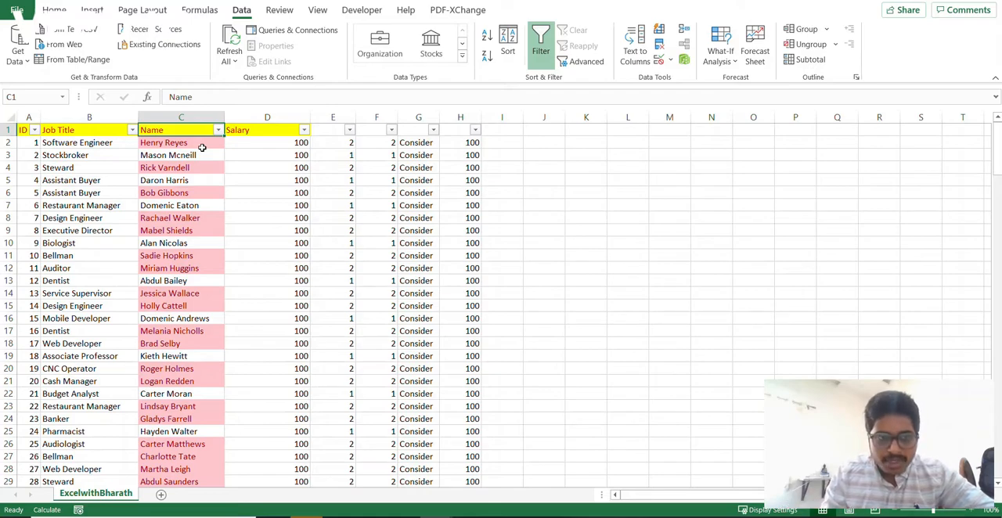
- Filter column G to show only the Don't Consider rows
key("Right")
key("Right")
key("Right")
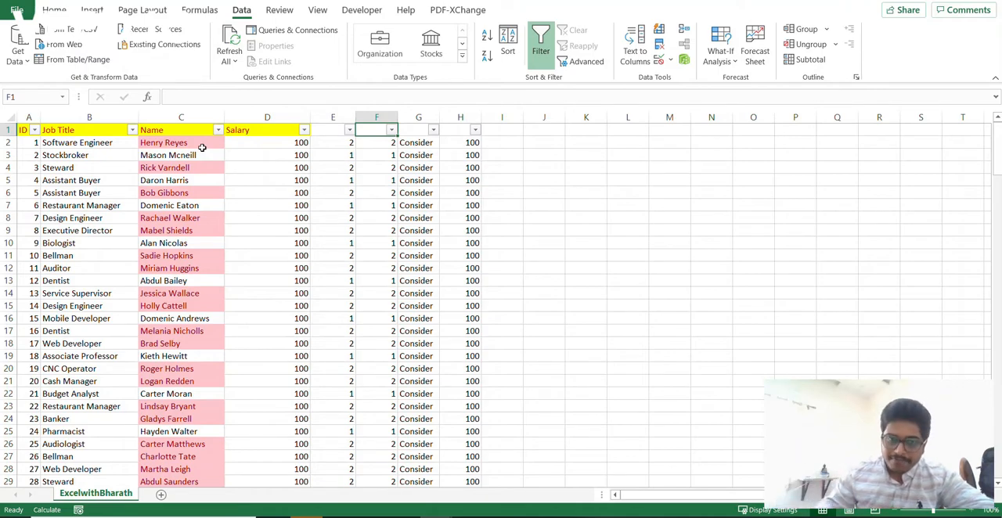
key("Right")
key("alt+Down")
key("Down")
key("Tab")
key("space")
key("Down")
key("Down")
key("space")
key("Return")
- Delete all the filtered Don't Consider rows from the sheet
key("Down")
key("ctrl+shift+Down")
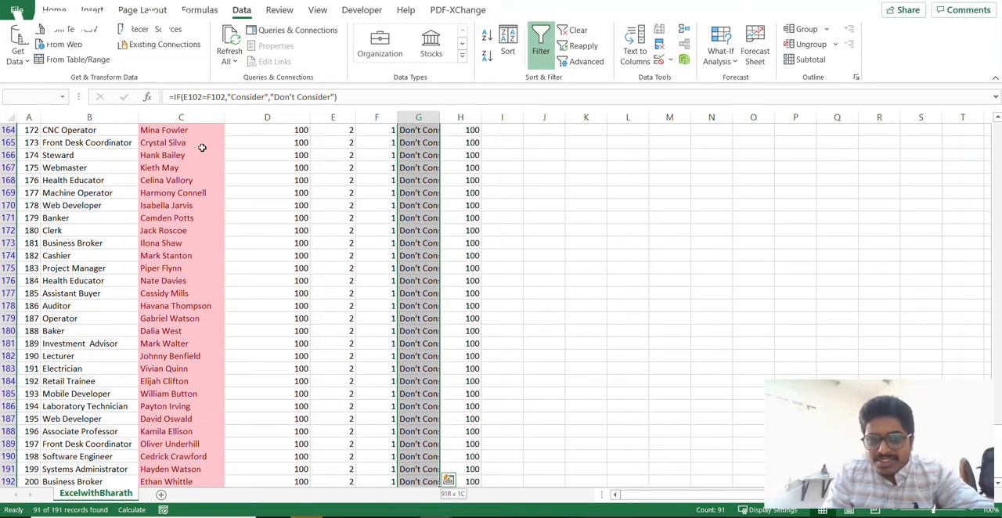
key("ctrl+a")
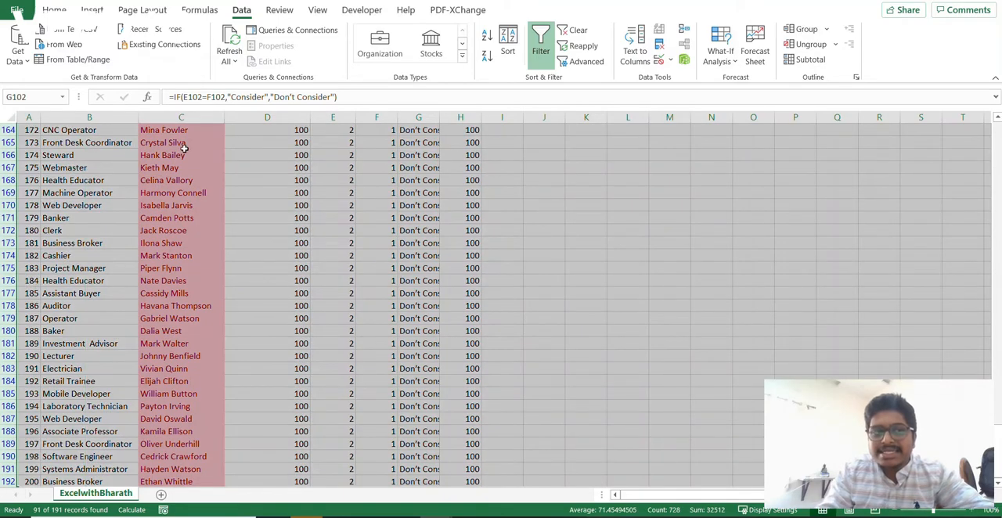
right_click(11, 143)
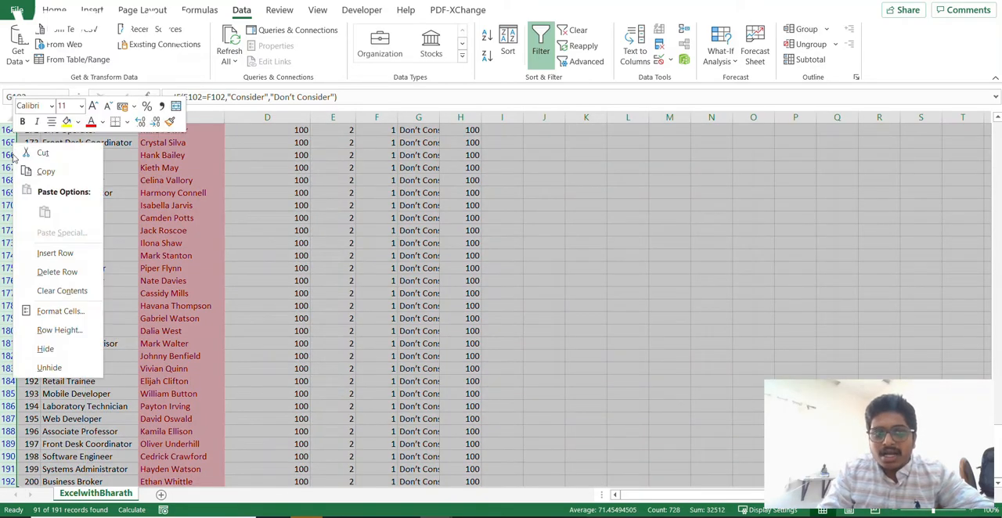
left_click(43, 274)
- Clear the column G filter and check the SUMIFS formula in H2 against the remaining list
key("Up")
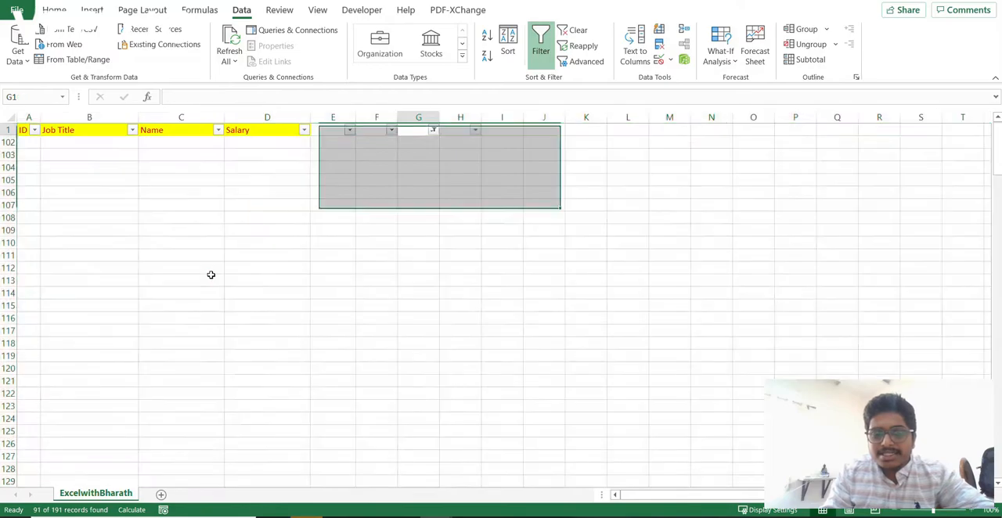
key("alt+a")
key("c")
key("Down")
key("Right")
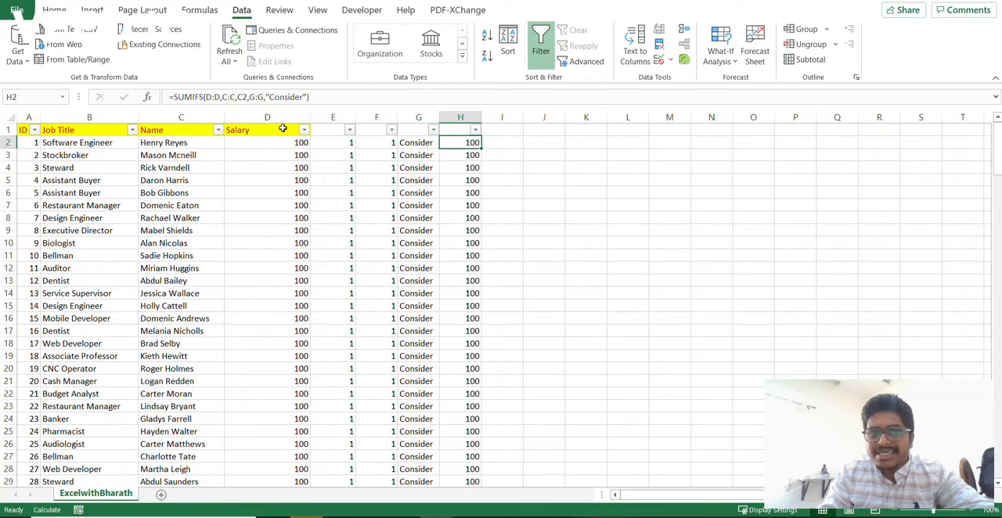
left_click(292, 97)
key("Escape")
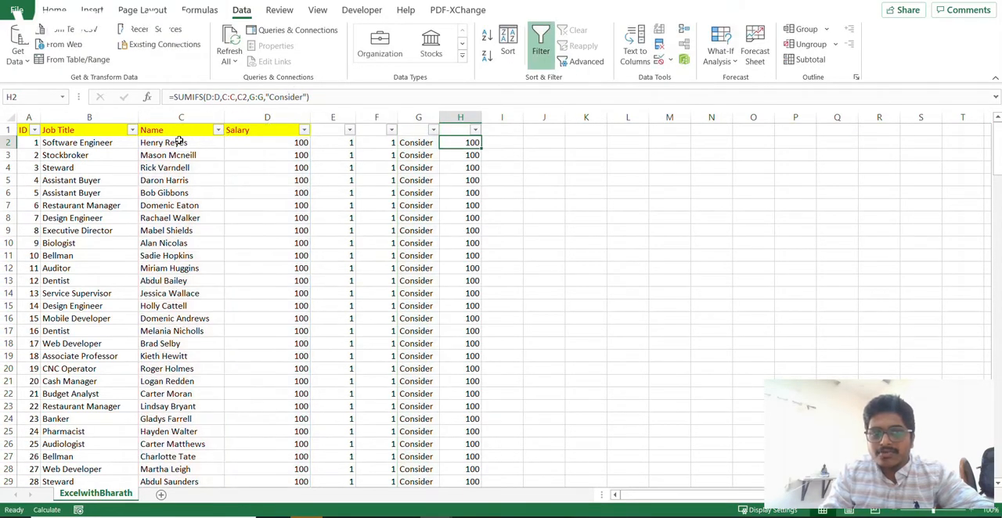
left_click(213, 146)
left_click(467, 143)
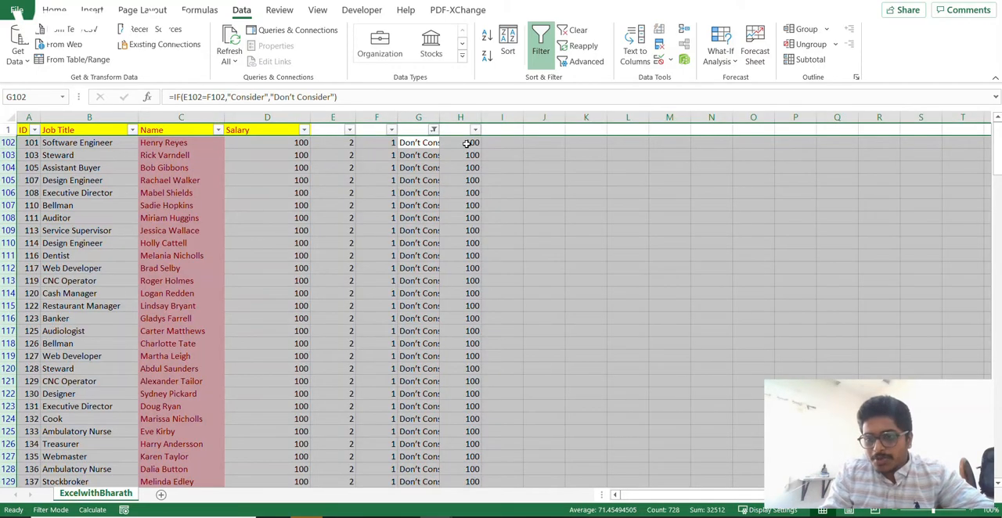
- Undo the row deletion and clear the filter to show the full employee list with its duplicates
key("Up")
key("alt+a")
key("c")
key("Down")
key("Left")
key("Left")
key("Left")
key("Left")
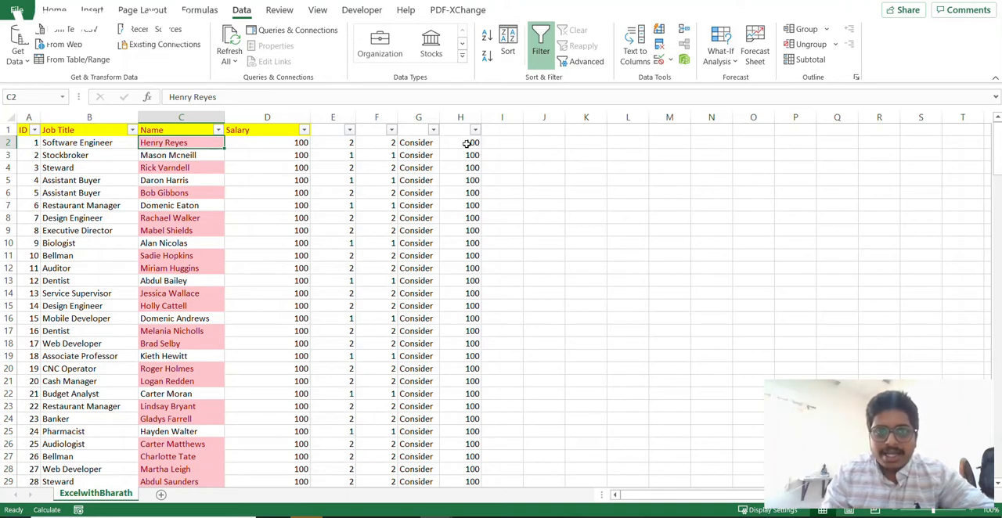
- Review the IF formula in G2 and check the entry count of the whole Name column
key("Right")
key("Right")
key("Right")
key("Right")
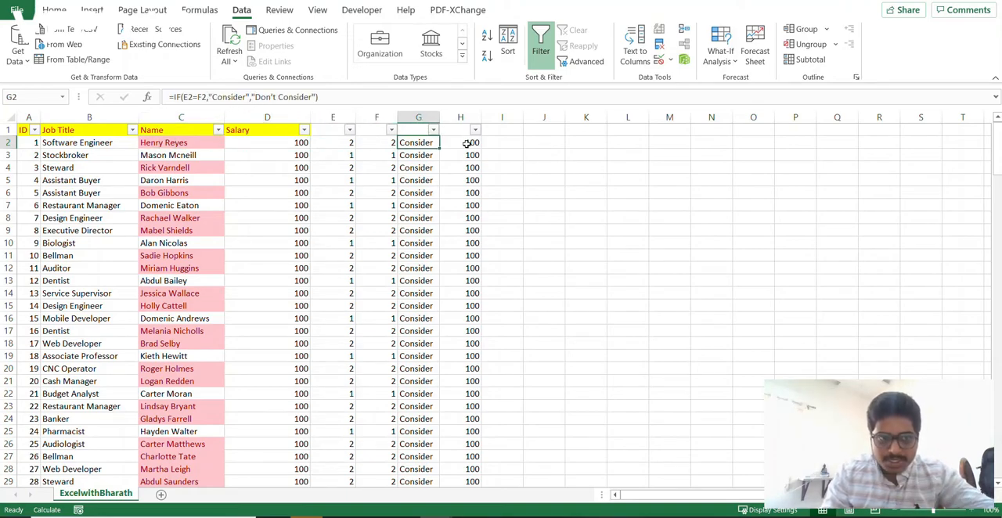
key("Left")
key("Left")
key("Left")
key("Left")
key("ctrl+shift+Down")
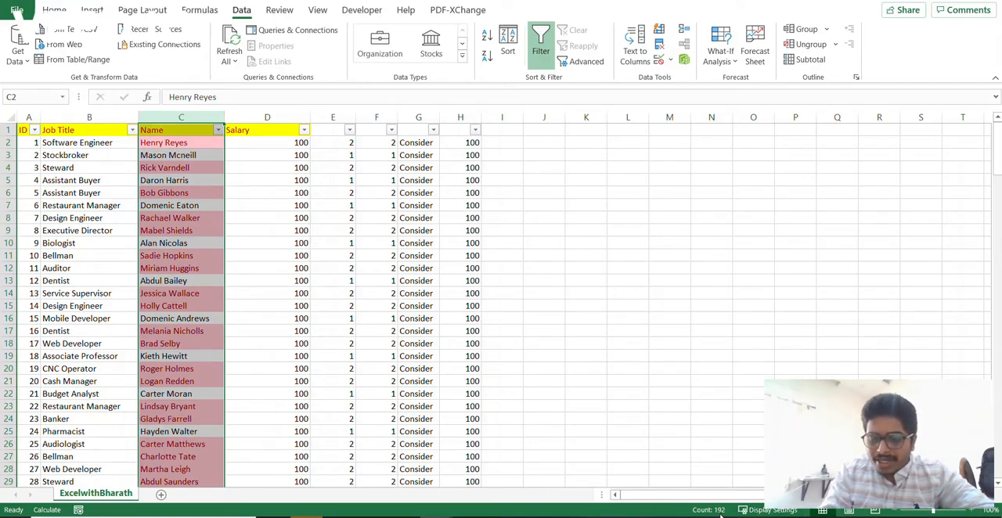
key("ctrl+shift+Up")
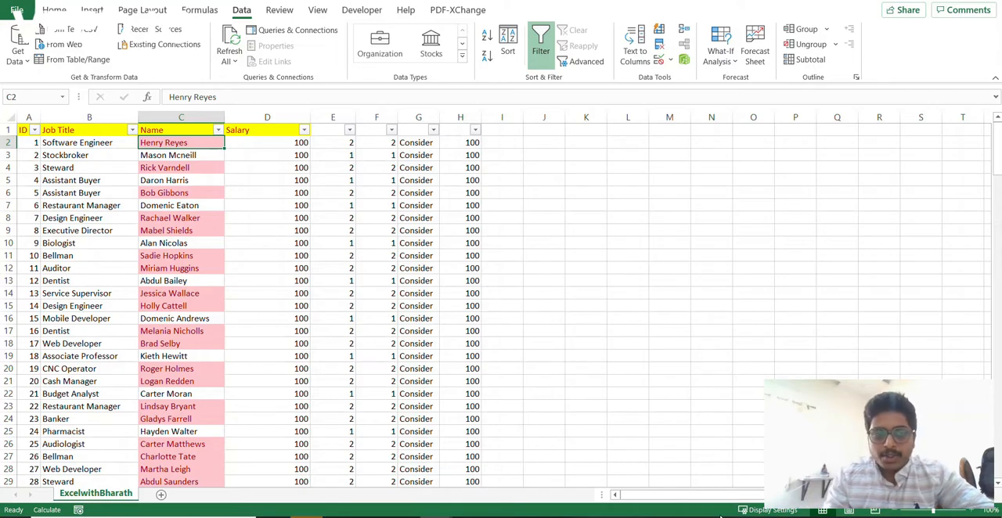
- Copy the Name column with its header and paste it into column L starting at L1
key("Up")
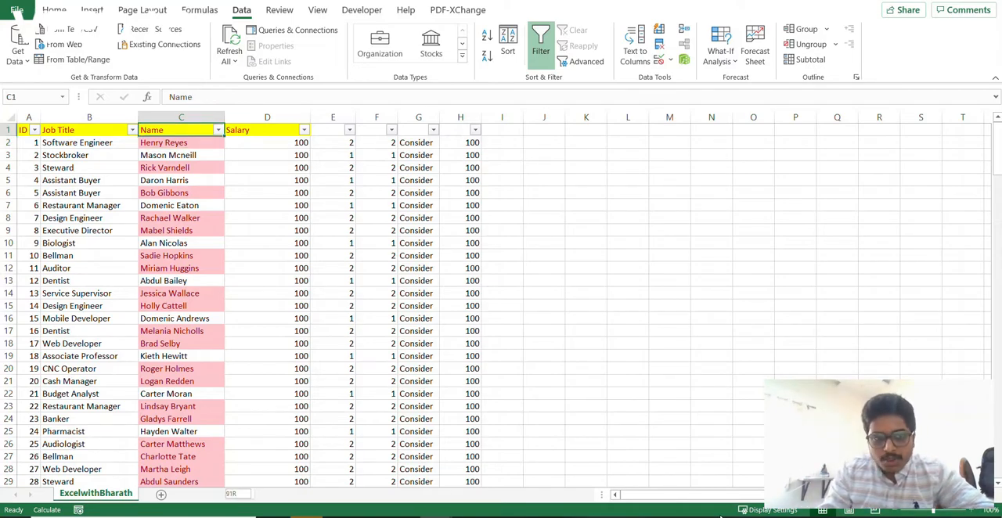
key("ctrl+shift+Down")
key("ctrl+c")
key("ctrl+shift+Up")
key("Right")
key("Right")
key("Right")
key("Right")
key("Right")
key("Right")
key("Right")
key("Right")
key("Right")
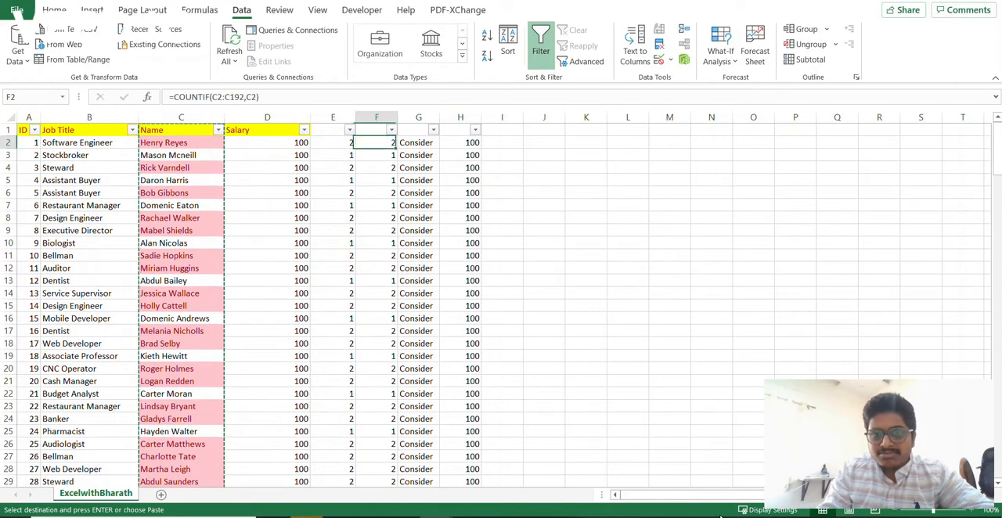
key("Return")
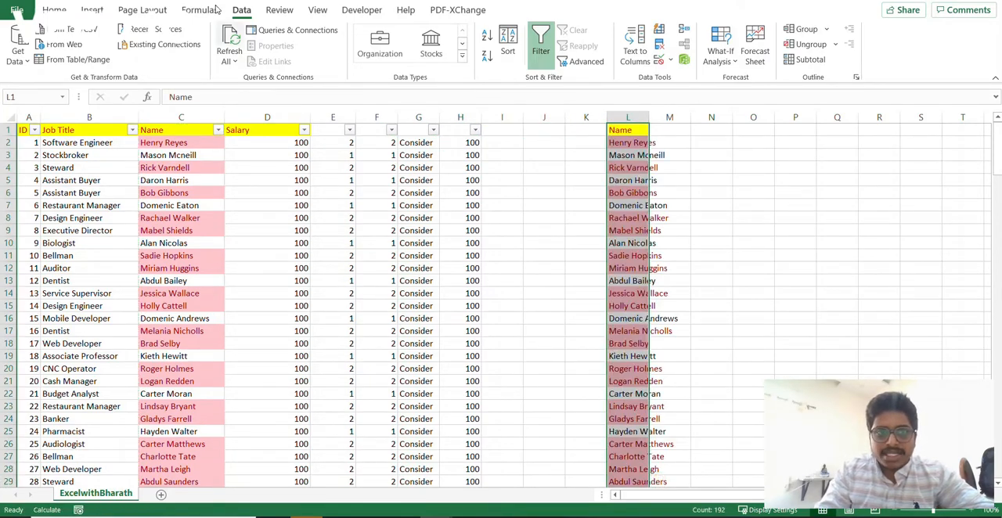
- Remove the duplicates from the copied Name list in column L and check the count of the remaining names
left_click(660, 45)
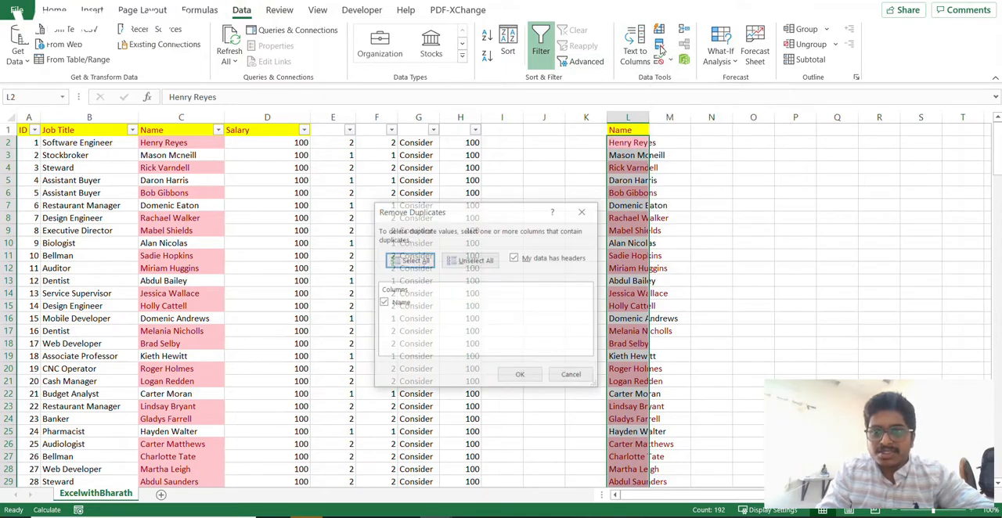
left_click(520, 375)
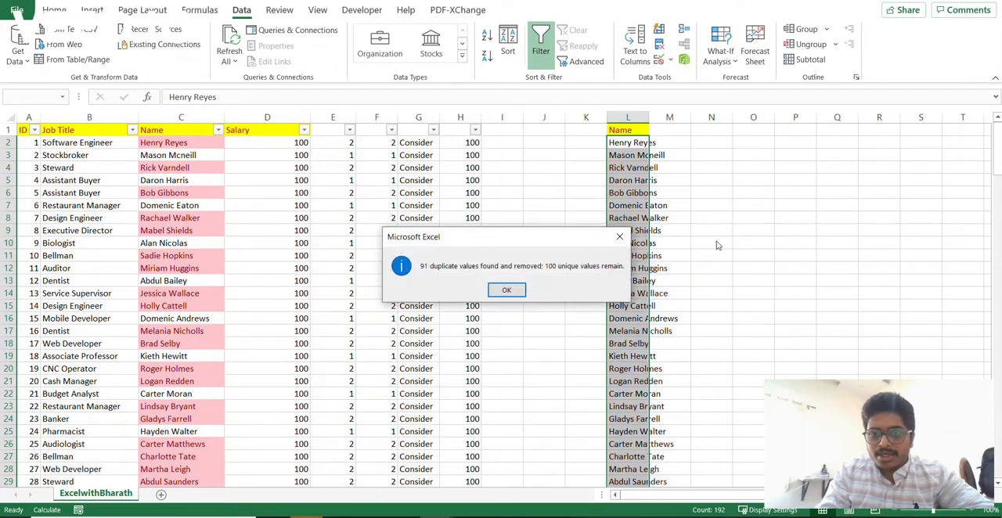
left_click(513, 291)
left_click(632, 143)
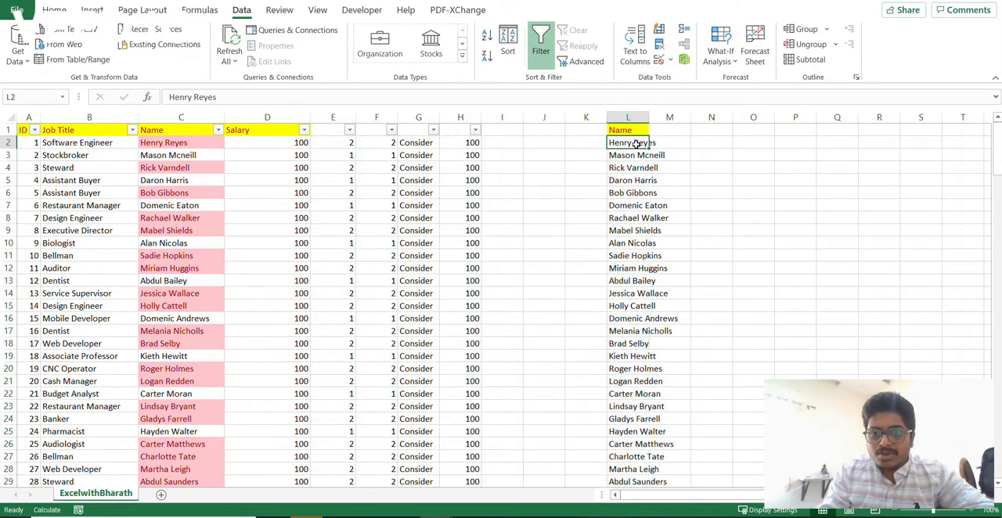
key("ctrl+shift+Down")
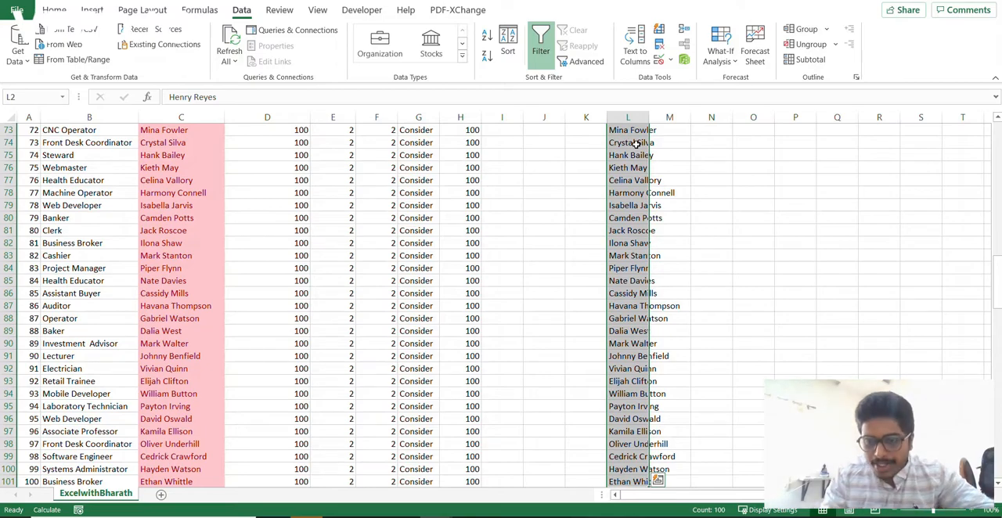
- Undo the duplicate removal and the pasting of the Name list in column L
key("ctrl+Up")
key("ctrl+z")
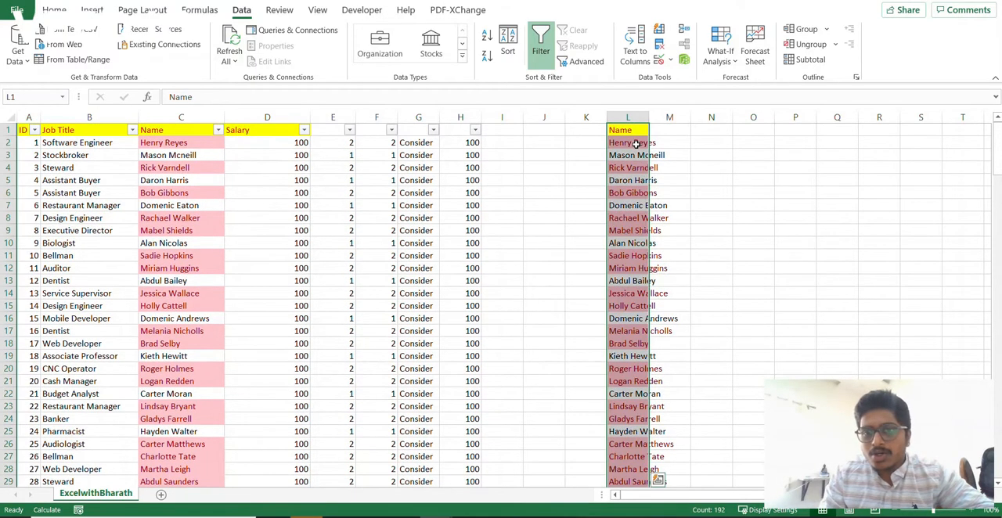
key("ctrl+z")
- Enter =UNIQUE(C:C) in K1 to list each distinct entry of the Name column
key("Left")
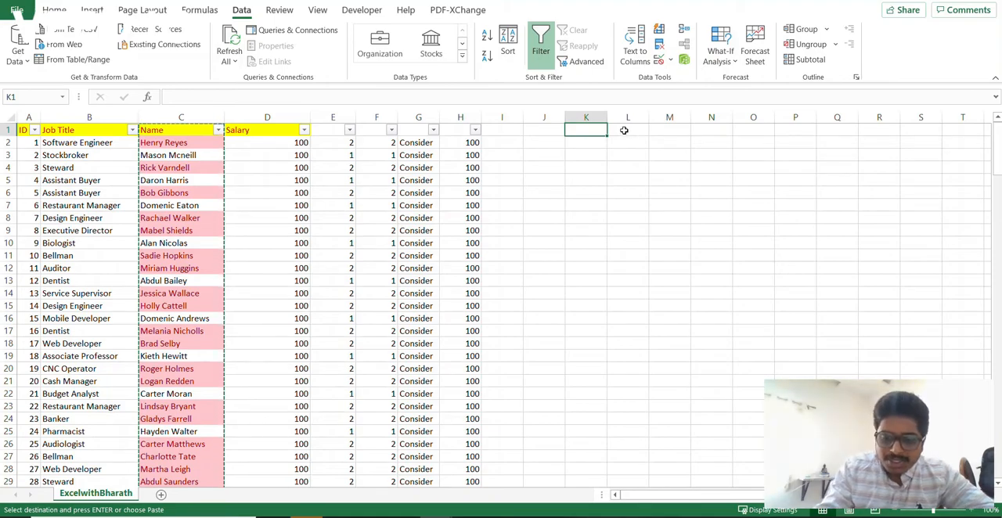
type("=uniq")
key("Tab")
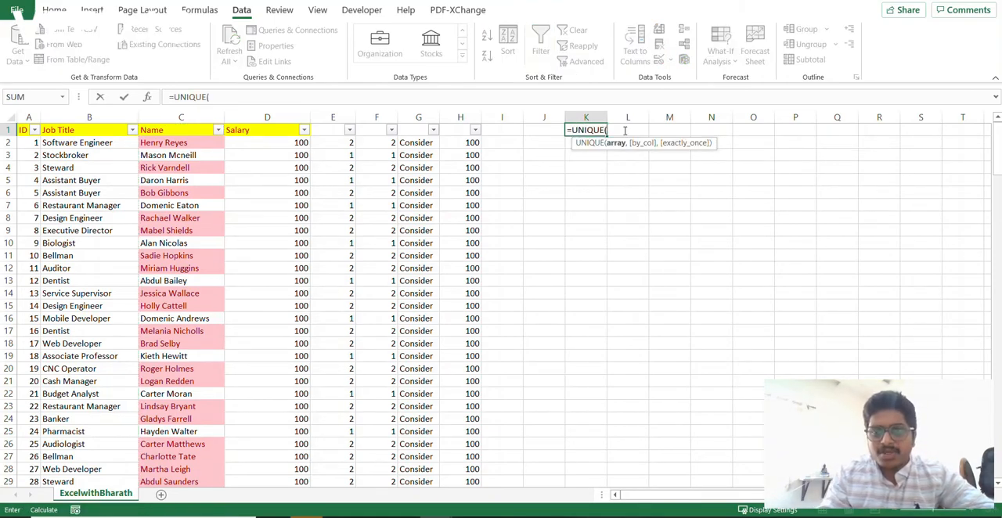
left_click(165, 118)
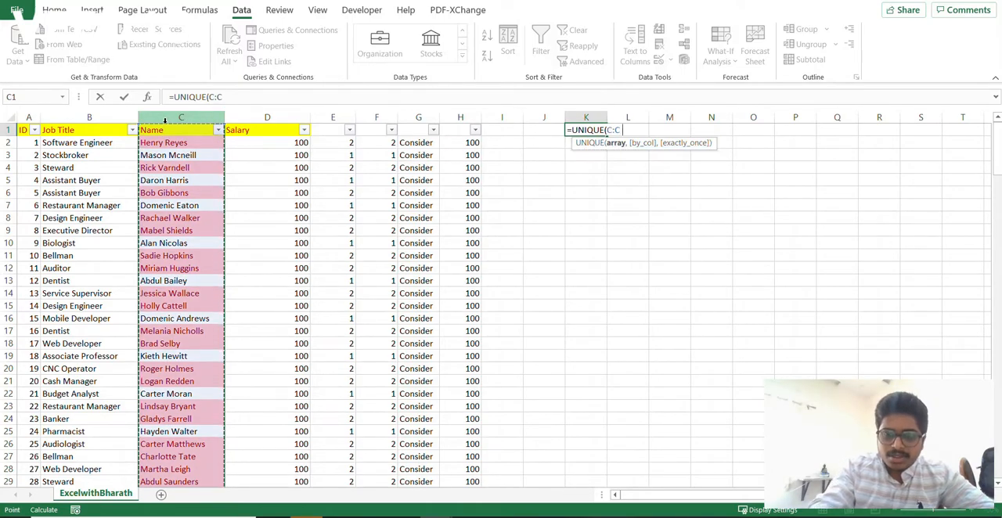
key("ctrl+Return")
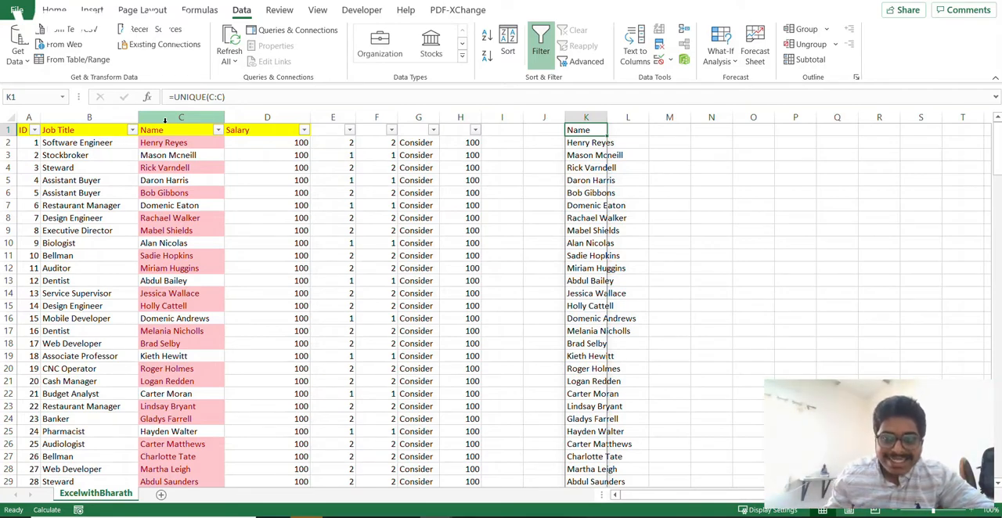
- Wrap the K1 formula in COUNTA so it reads =COUNTA(UNIQUE(C:C)) and counts the distinct entries
left_click(175, 97)
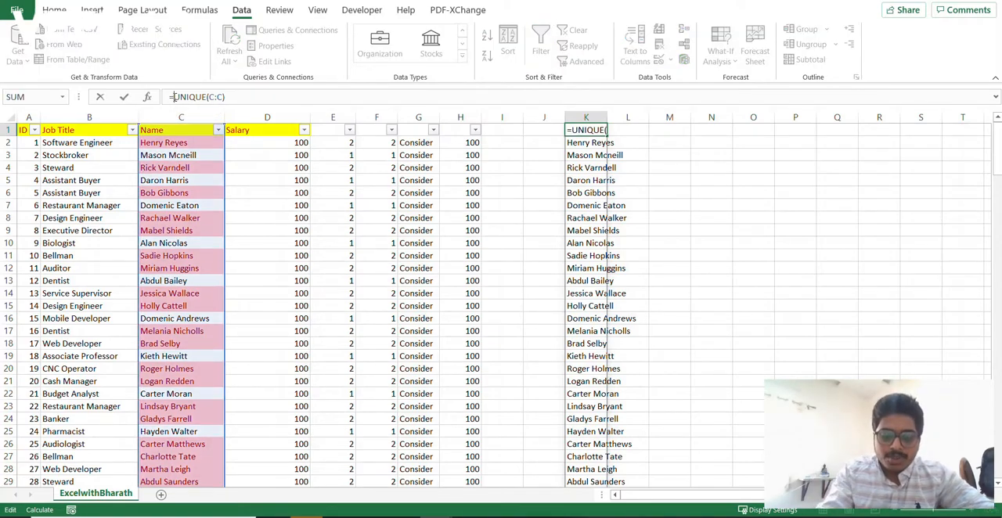
type("counta")
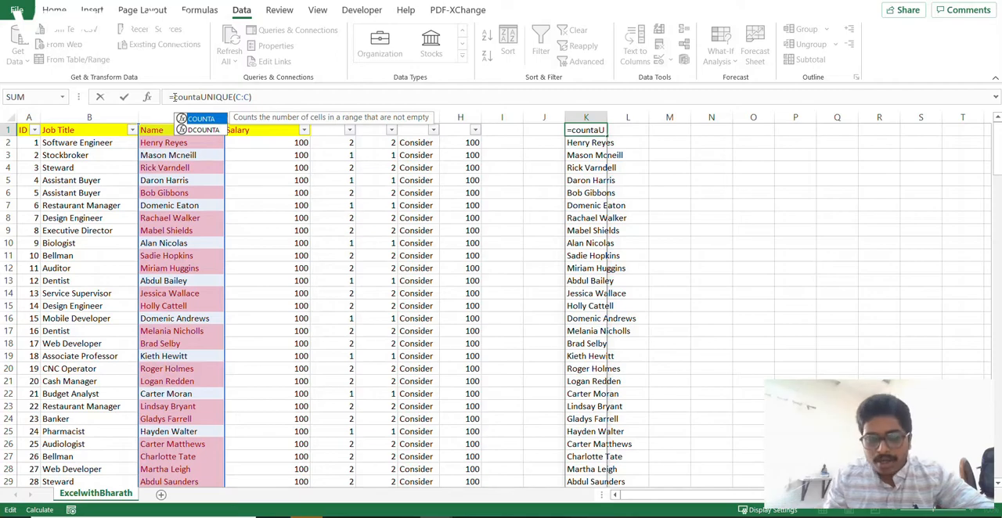
key("Tab")
left_click(282, 97)
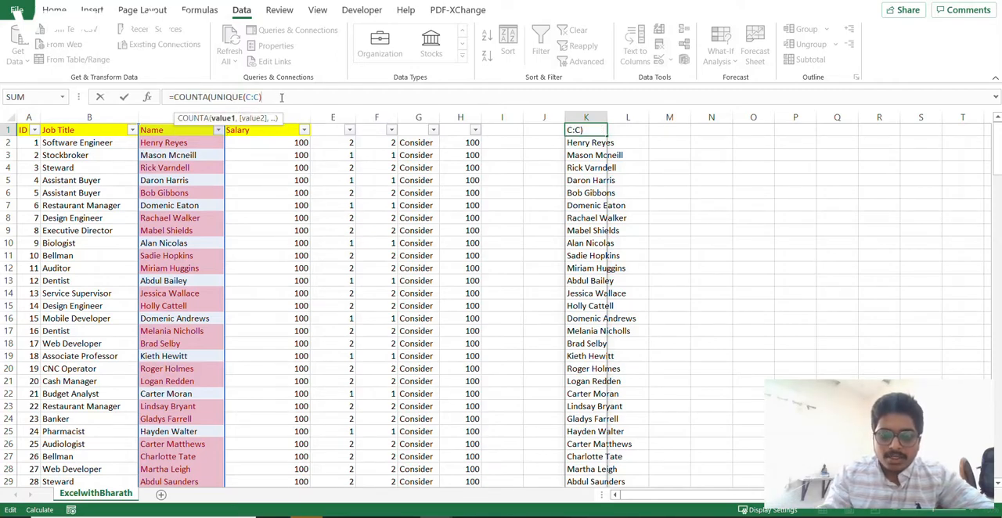
type(")")
key("ctrl+Return")
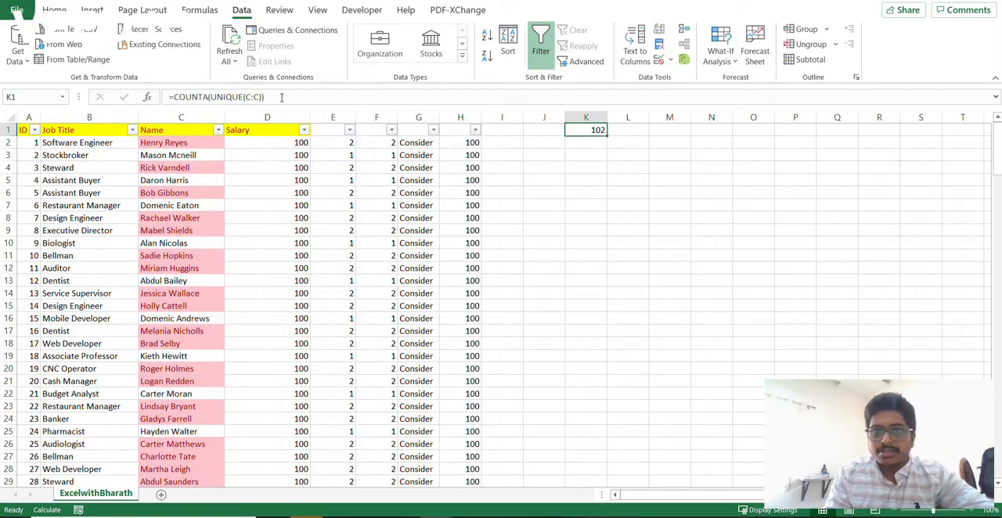